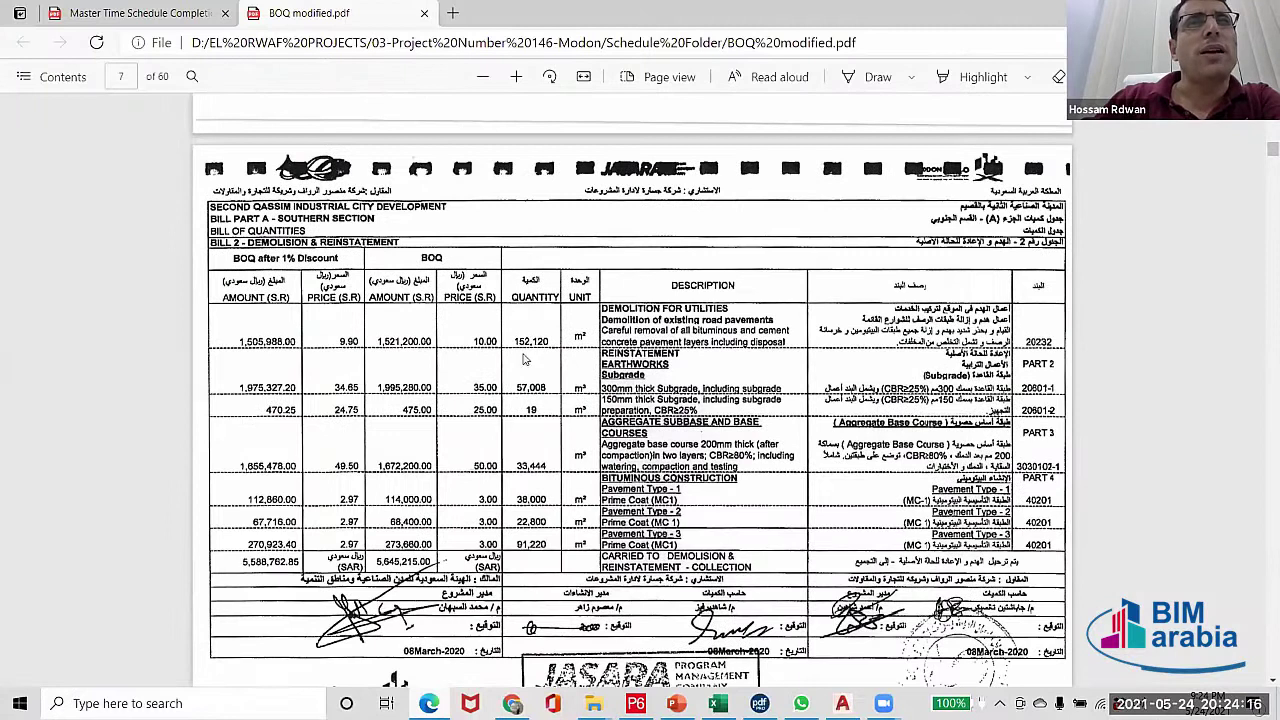
- Review the bill of quantities pages from demolition and reinstatement through street lighting to the start of telecommunications
scroll(524, 358, down, 3)
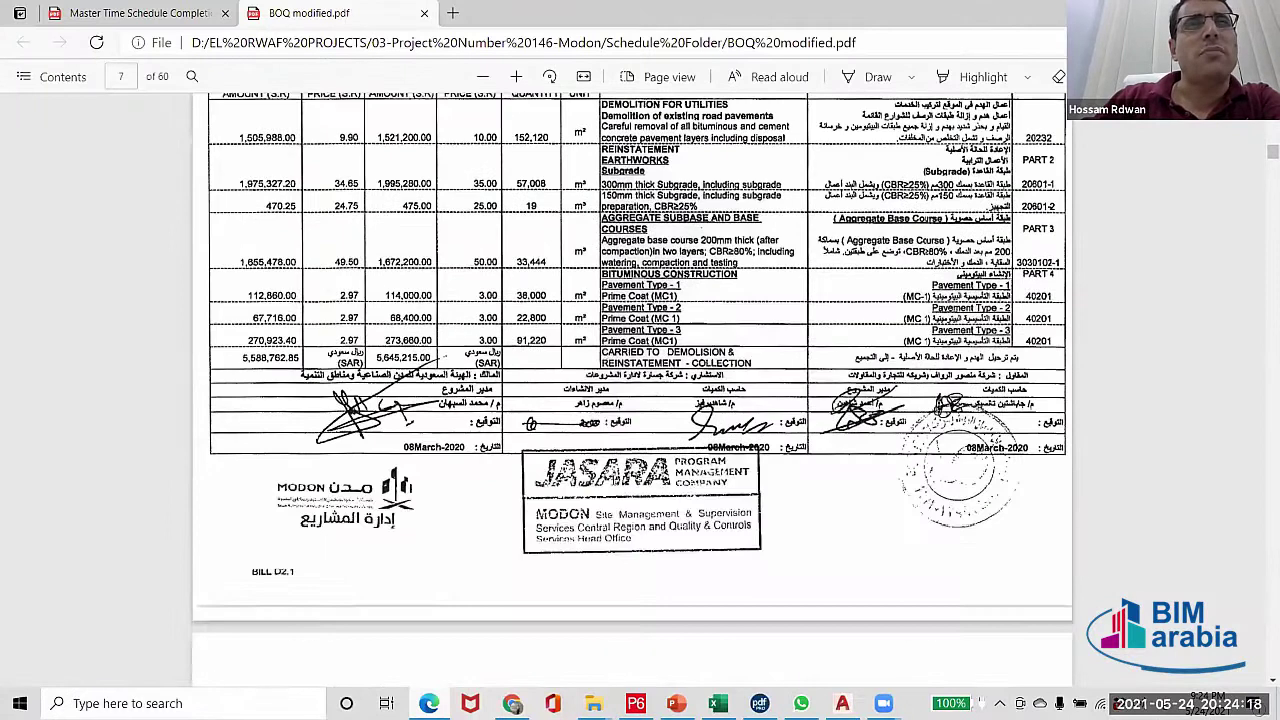
scroll(567, 404, up, 2)
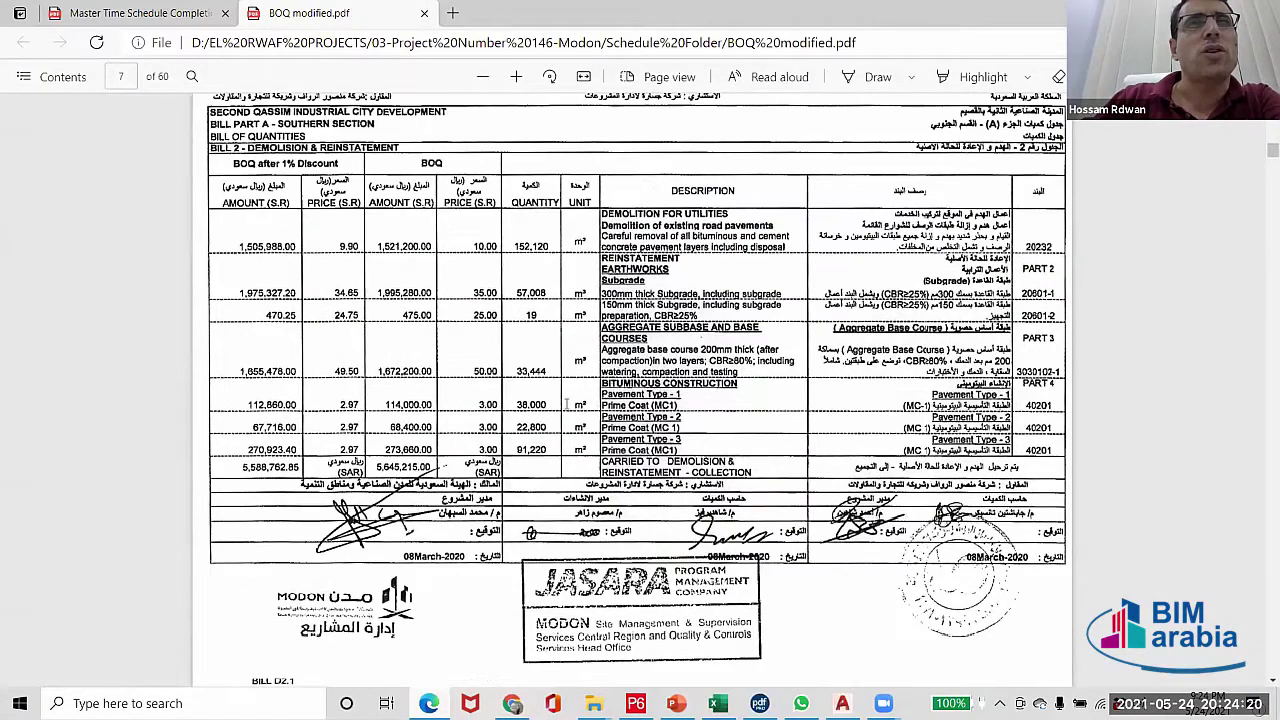
scroll(567, 404, down, 9)
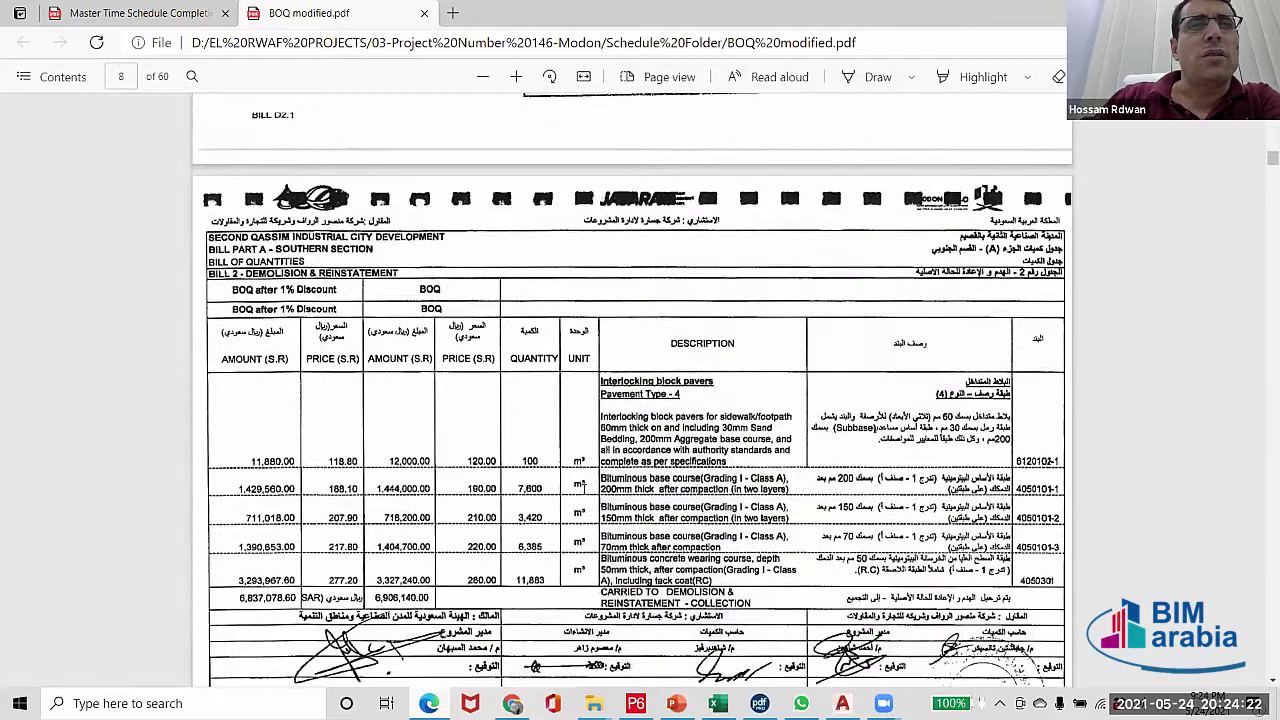
scroll(583, 487, down, 20)
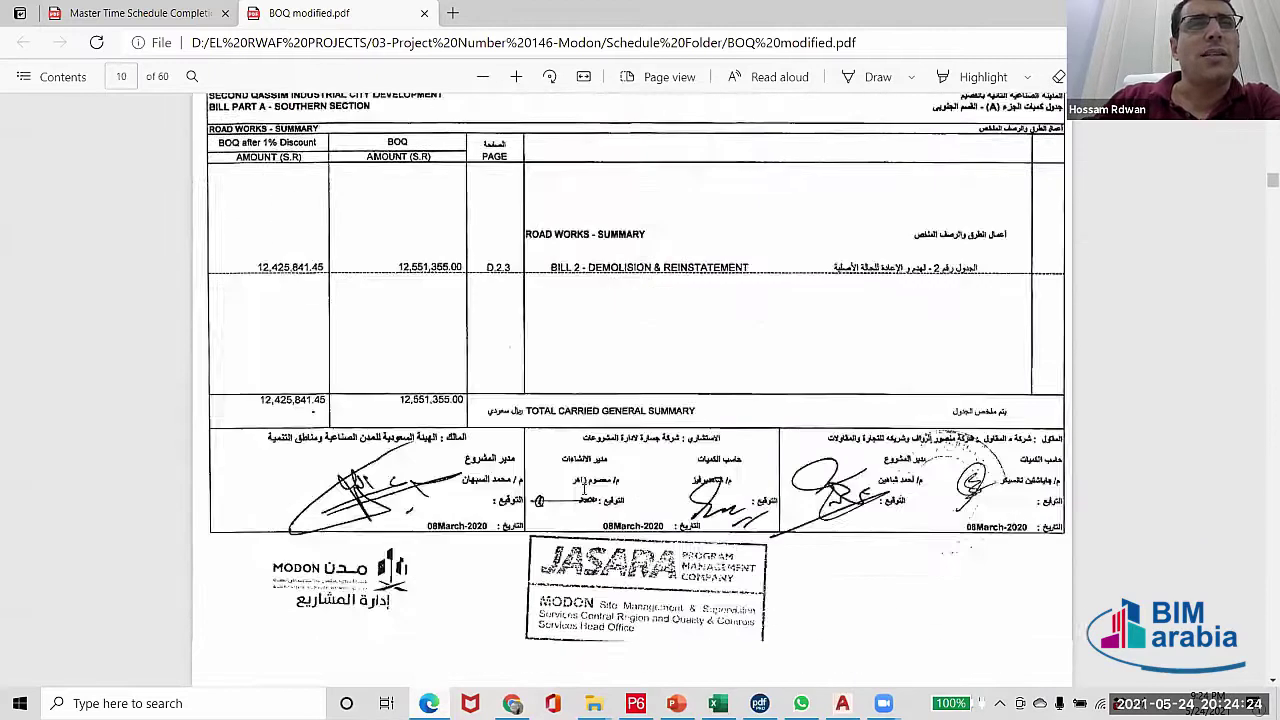
scroll(583, 487, down, 9)
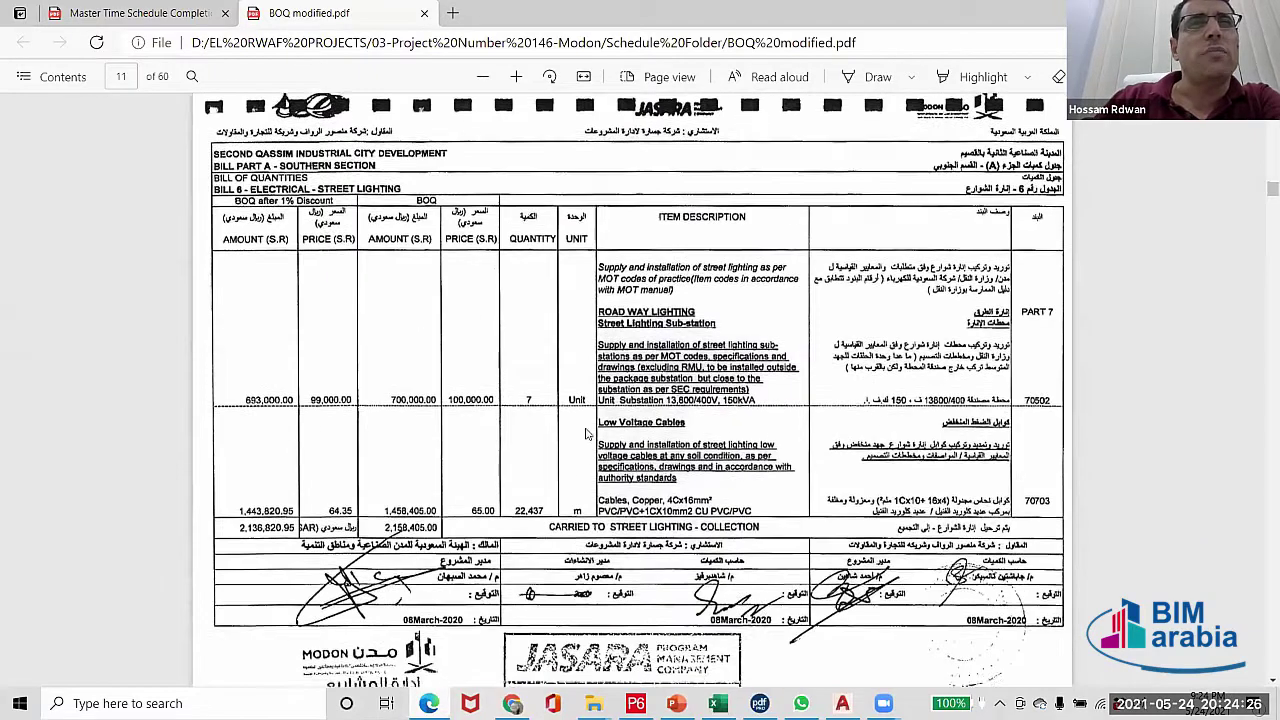
scroll(586, 433, down, 18)
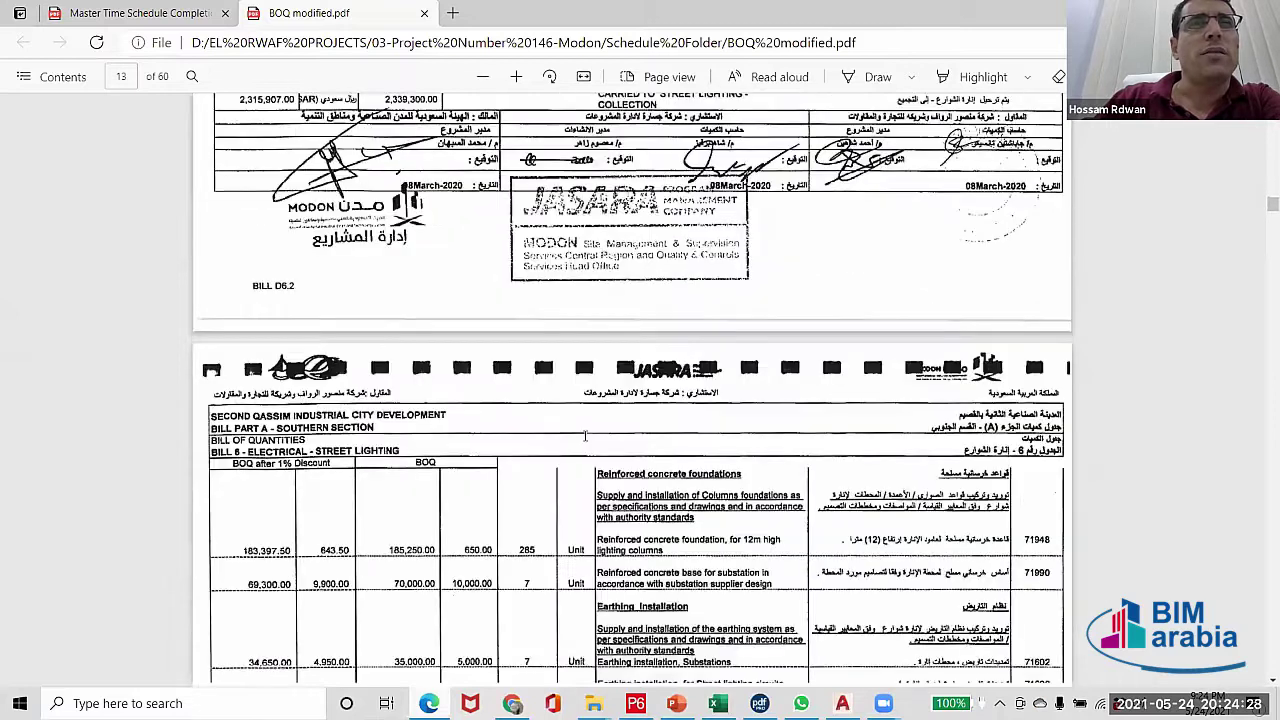
scroll(585, 435, down, 14)
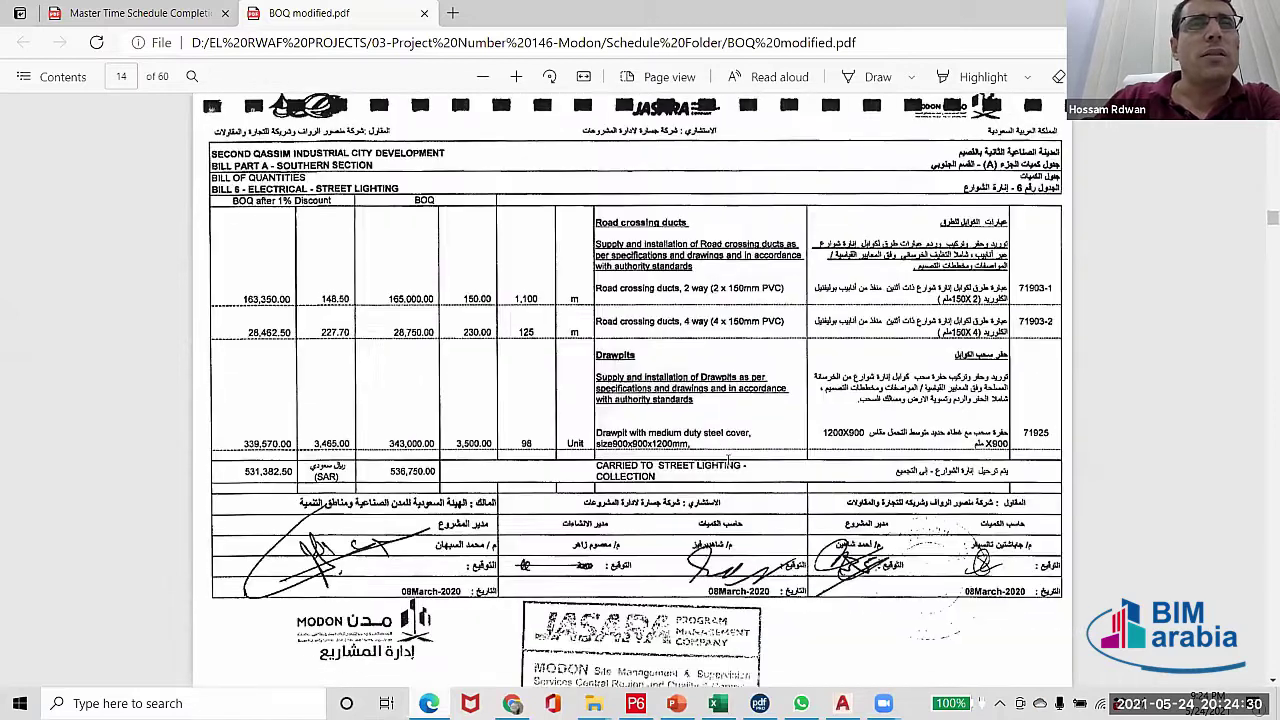
scroll(728, 460, down, 8)
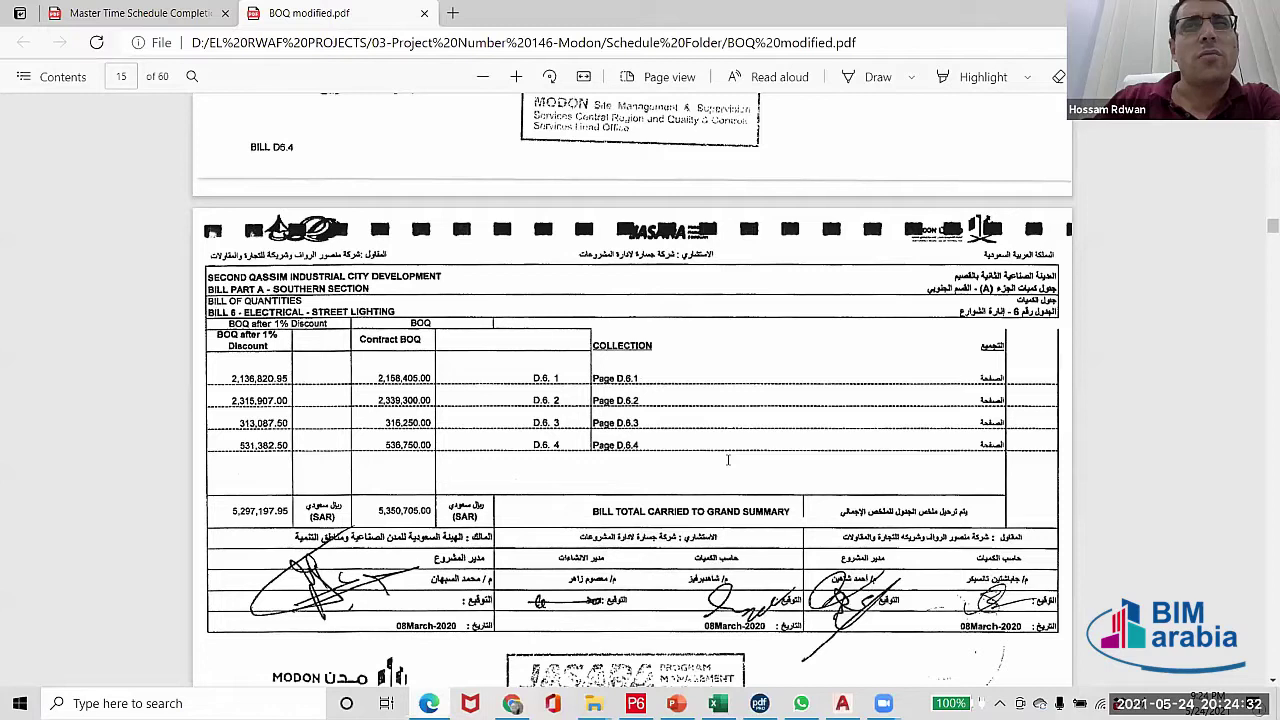
scroll(728, 460, down, 8)
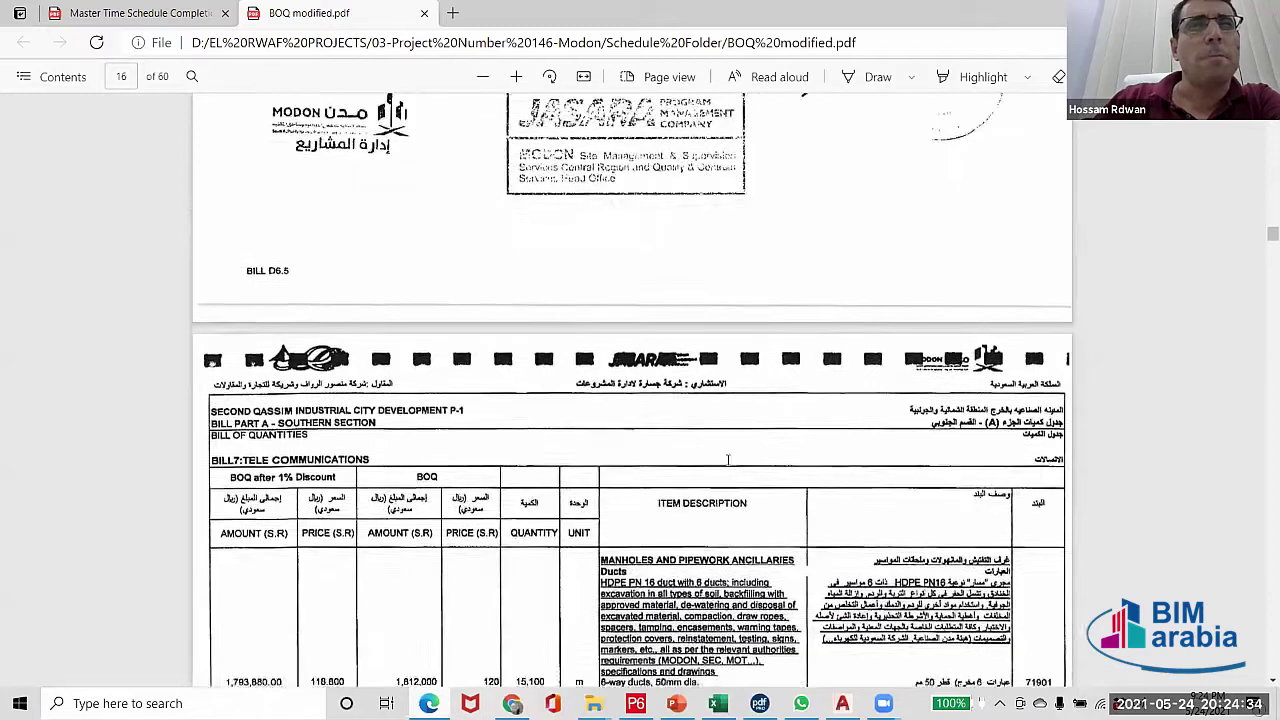
- Examine the telecommunications manholes page, select the Manhole Type 1 quantity, and continue to the bill's collection page
scroll(518, 334, down, 8)
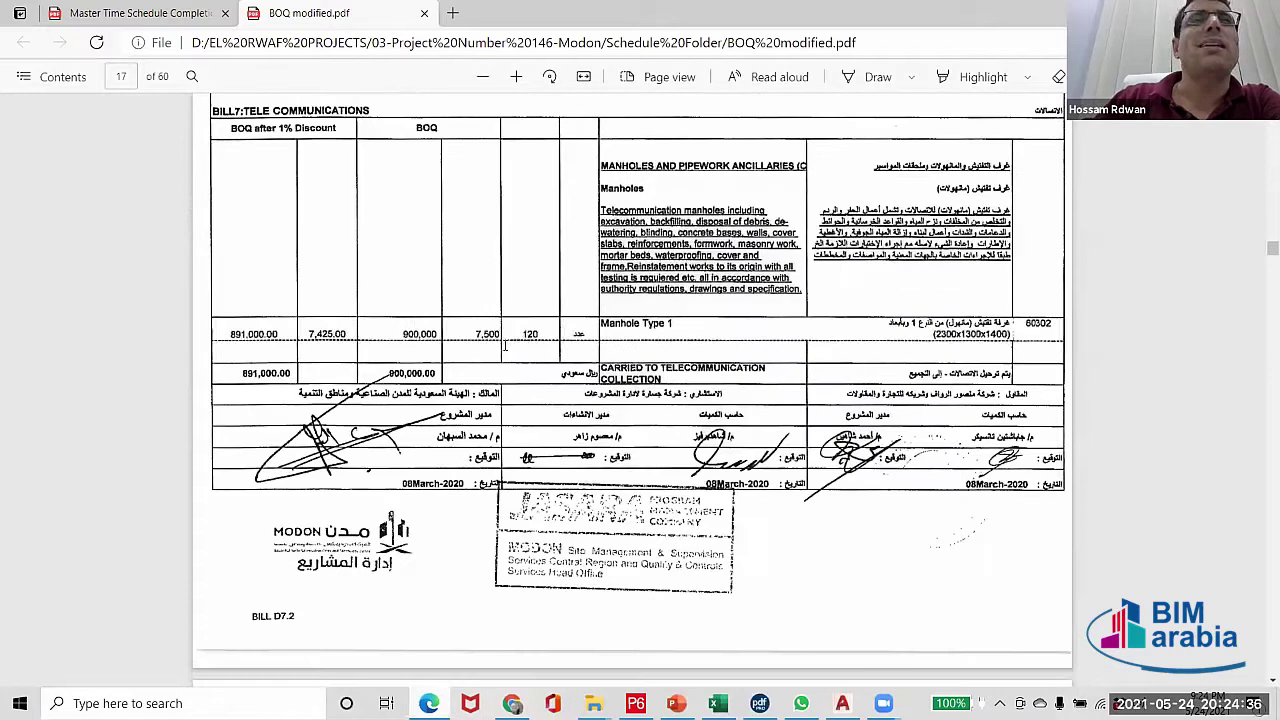
drag(518, 337, 527, 337)
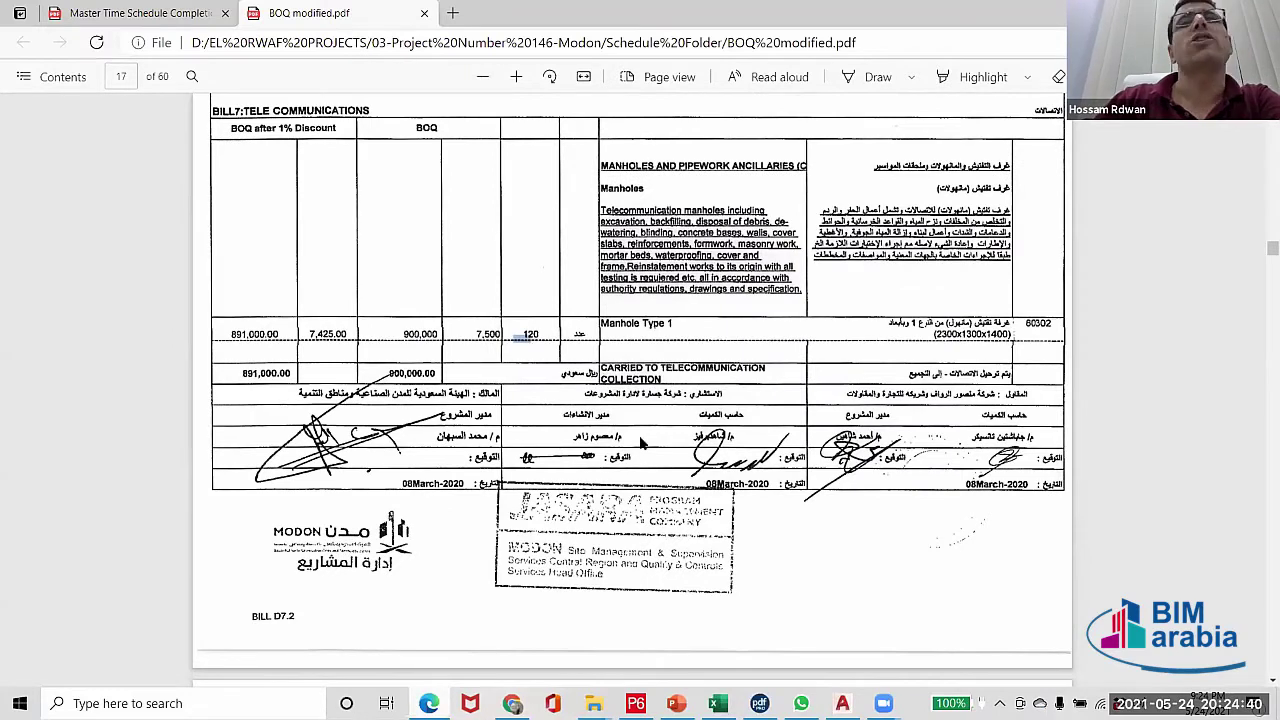
scroll(642, 445, up, 3)
scroll(642, 445, down, 2)
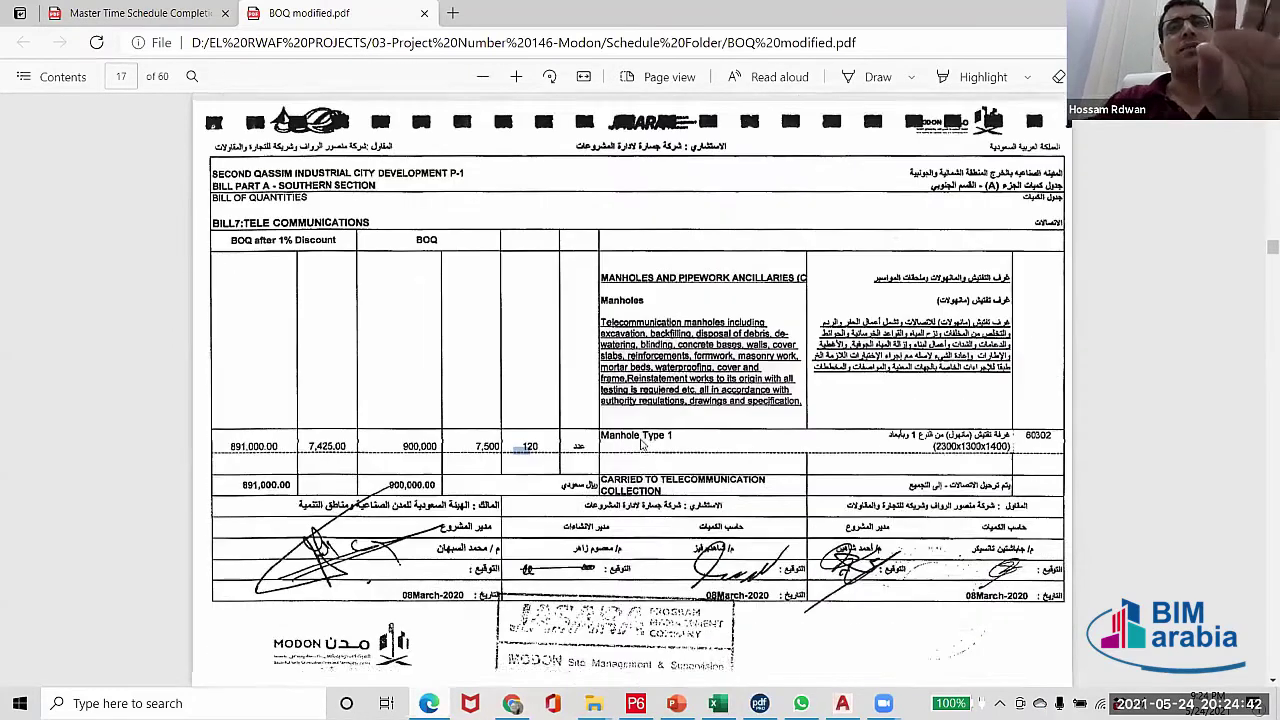
scroll(642, 445, down, 6)
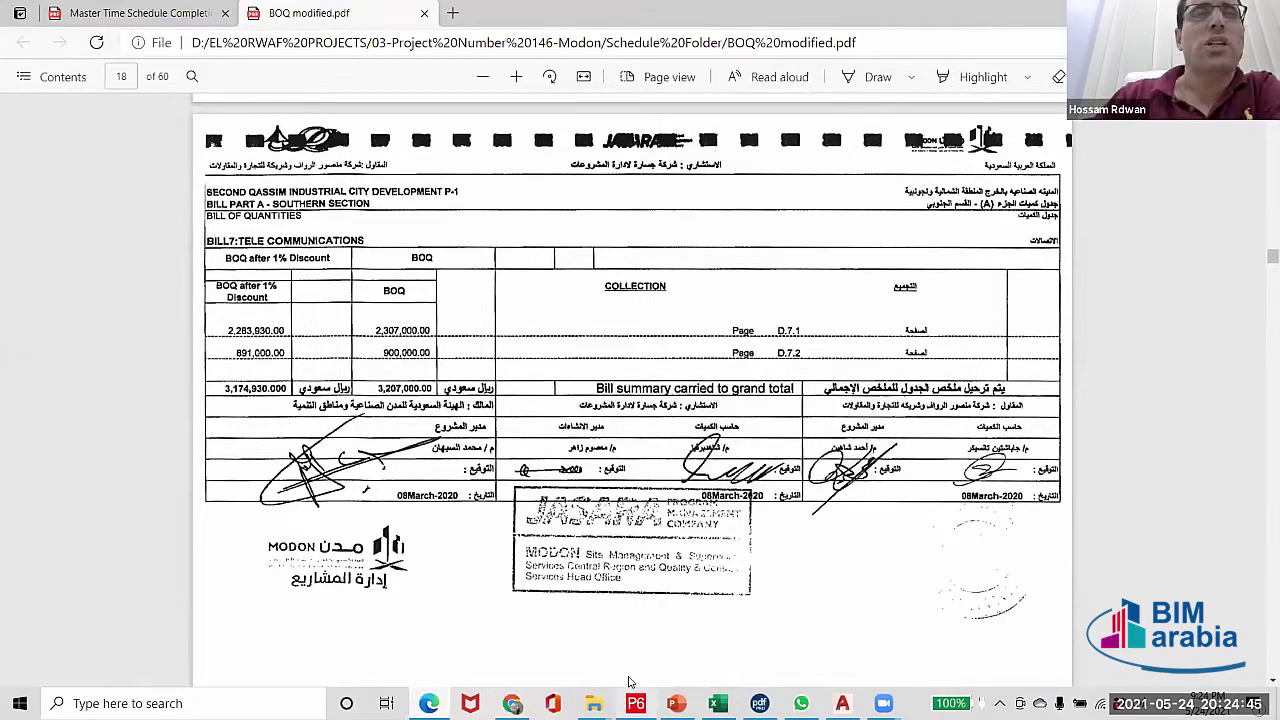
- Bring up the Schedule Folder in File Explorer, and return to Microsoft Edge to show the Master Time Schedule PDF
mouse_move(594, 703)
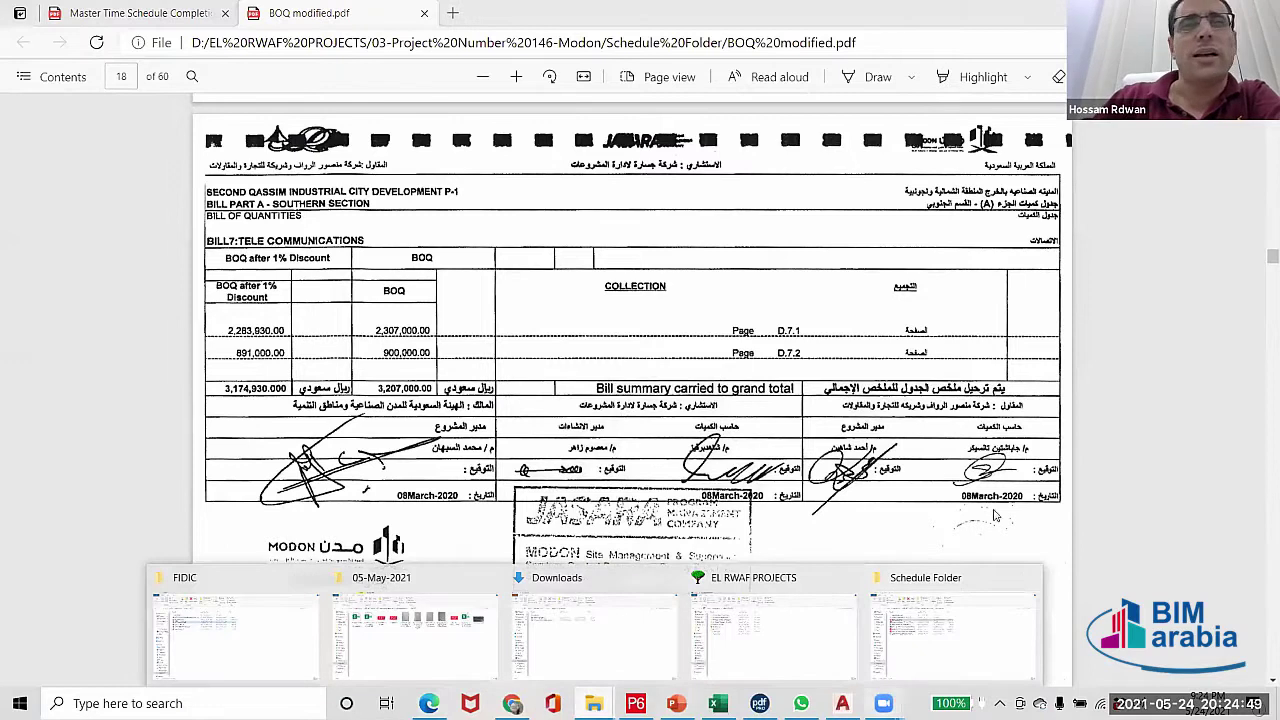
click(958, 638)
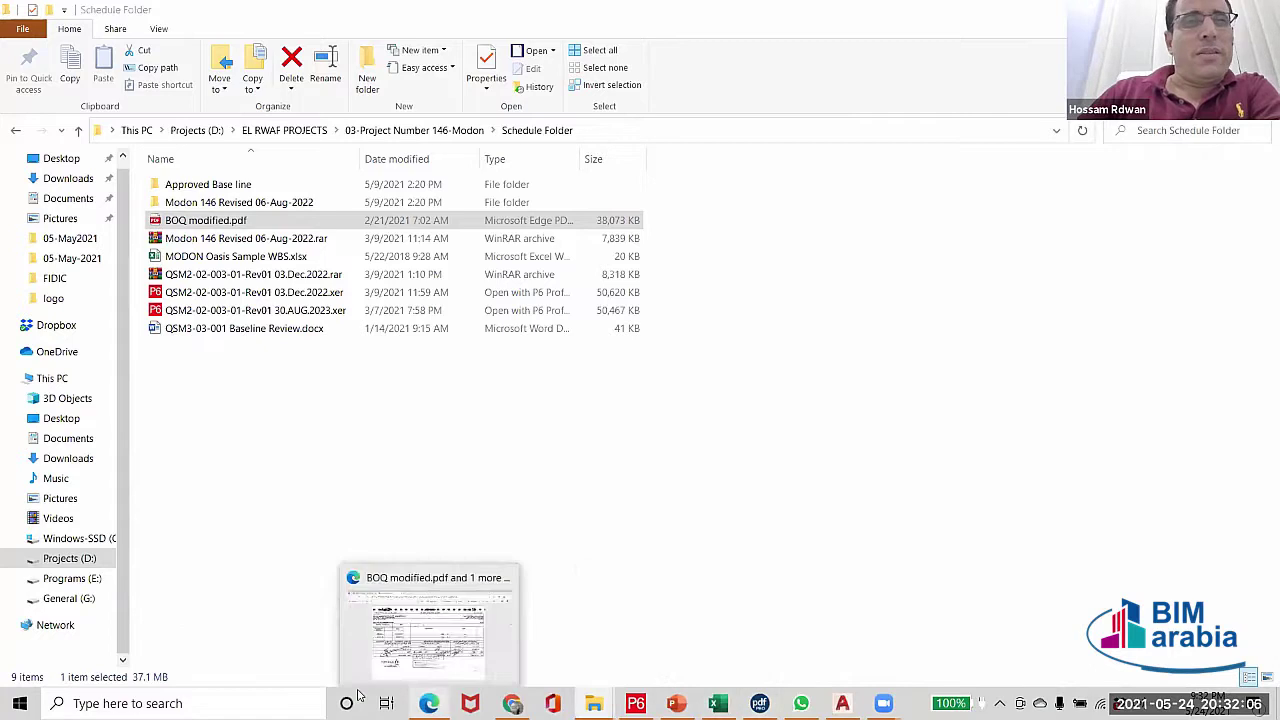
click(428, 703)
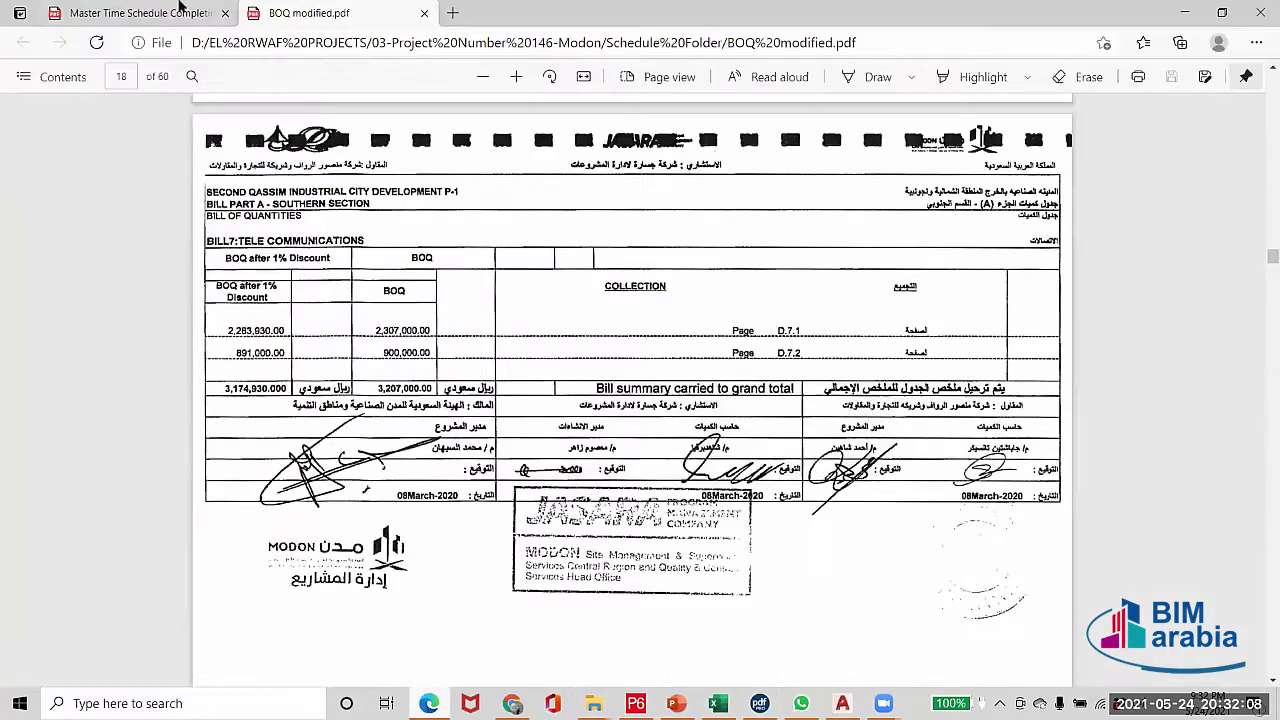
click(138, 14)
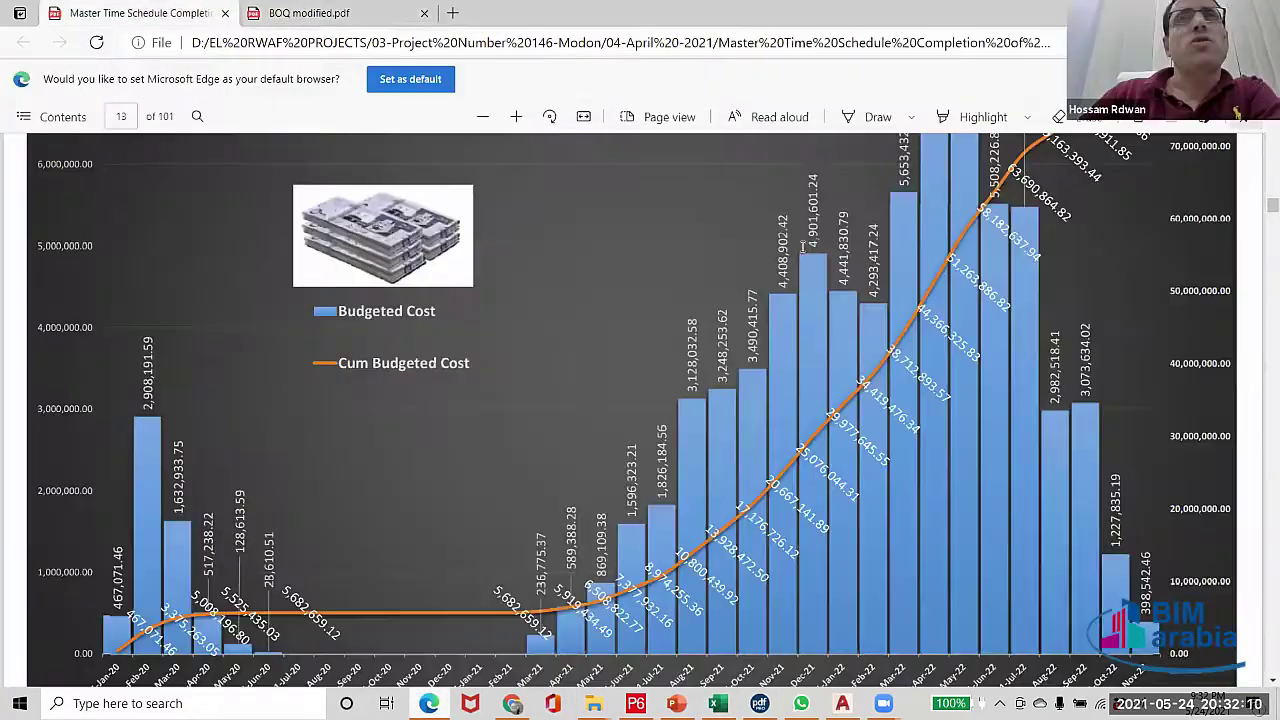
- Examine the monthly budgeted cost bars and the cumulative budgeted cost curve in the Cash flow (S-curve) chart on page 13
scroll(628, 572, down, 1)
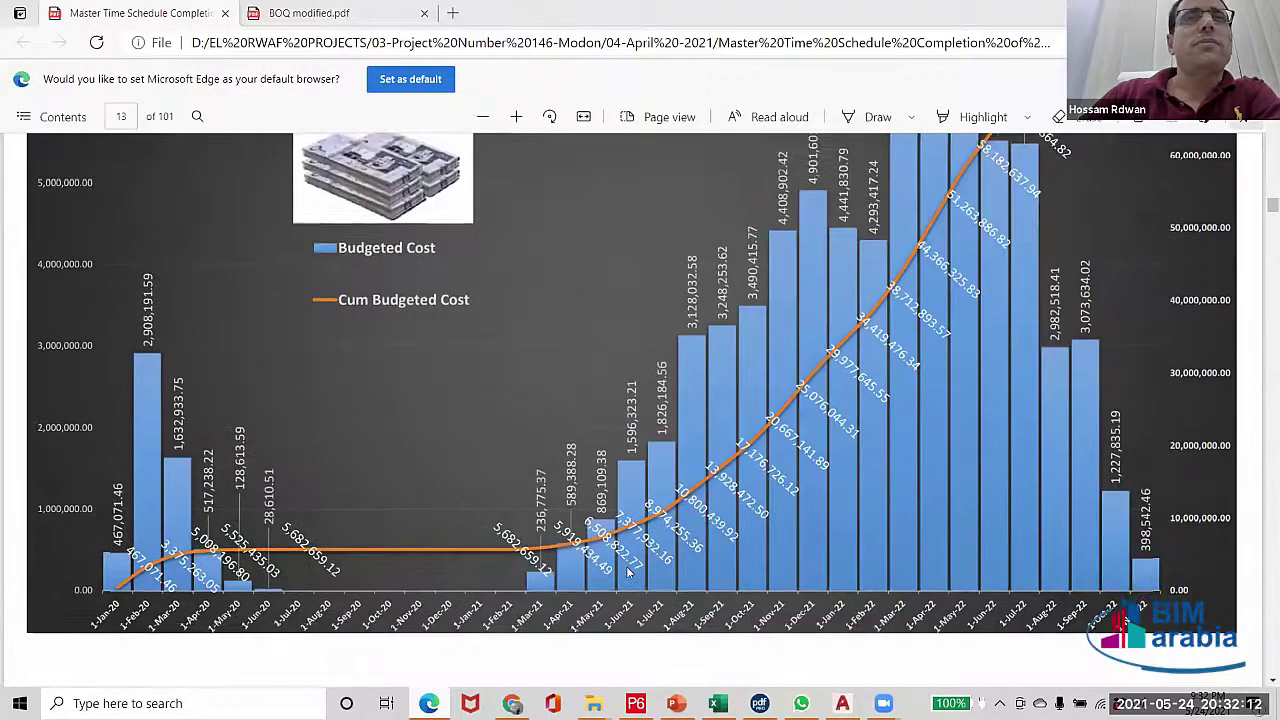
scroll(1042, 528, up, 2)
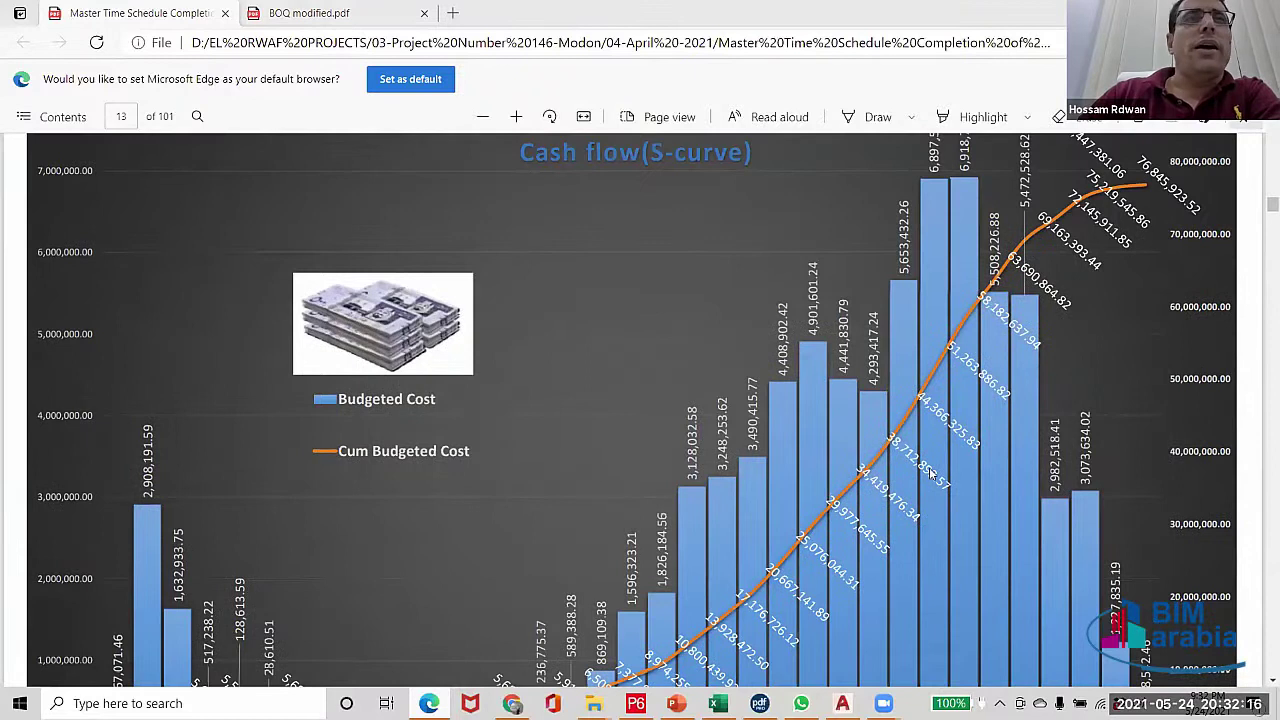
scroll(118, 265, down, 3)
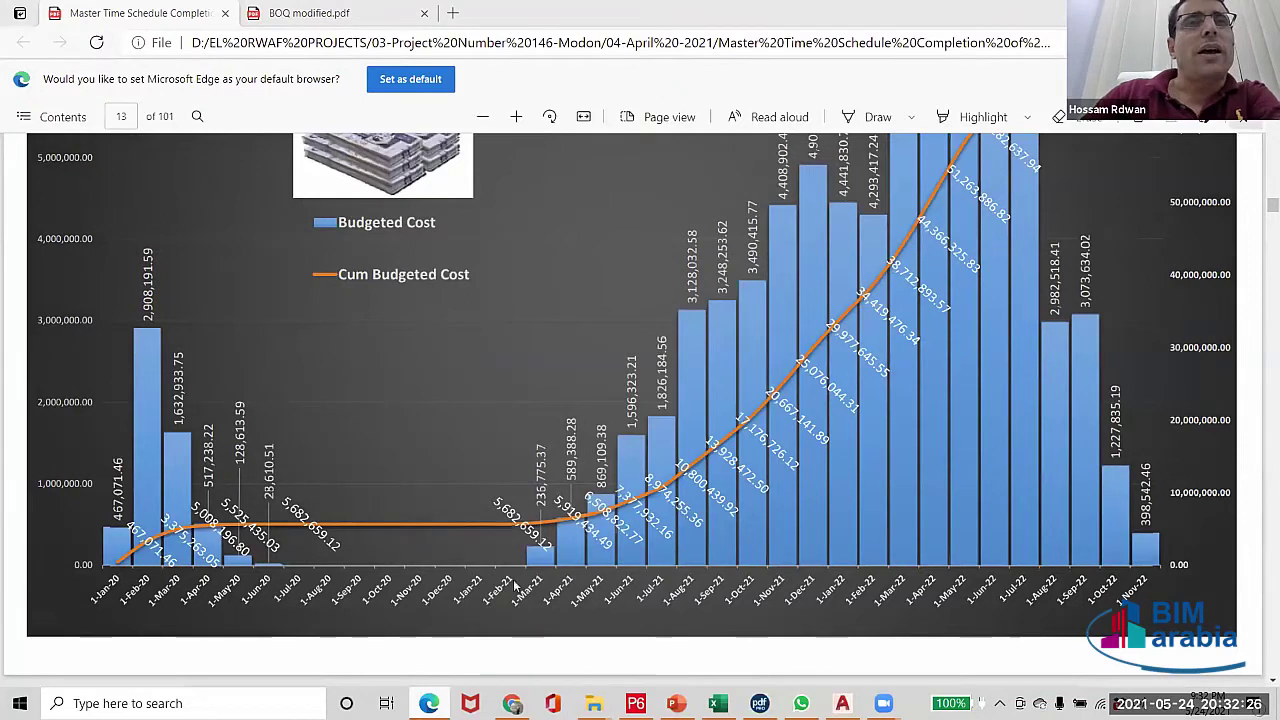
scroll(494, 600, up, 1)
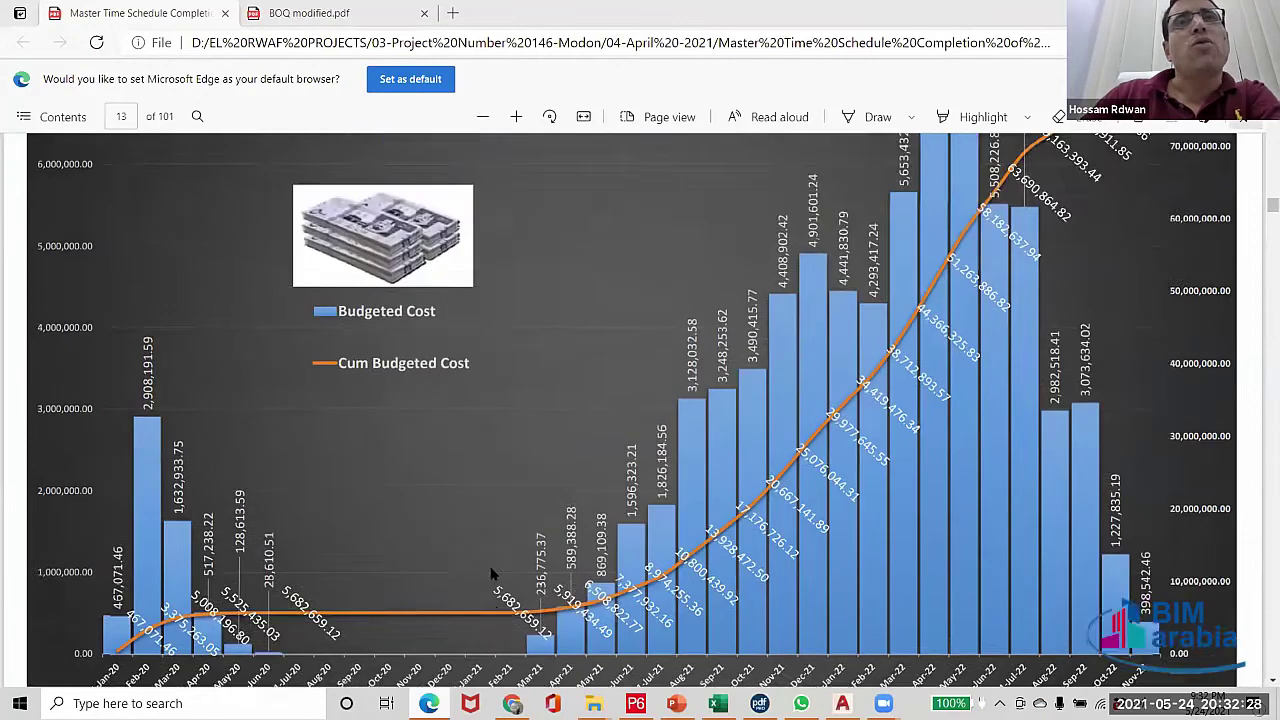
scroll(490, 570, down, 2)
scroll(490, 570, up, 1)
scroll(490, 570, down, 1)
scroll(490, 570, up, 2)
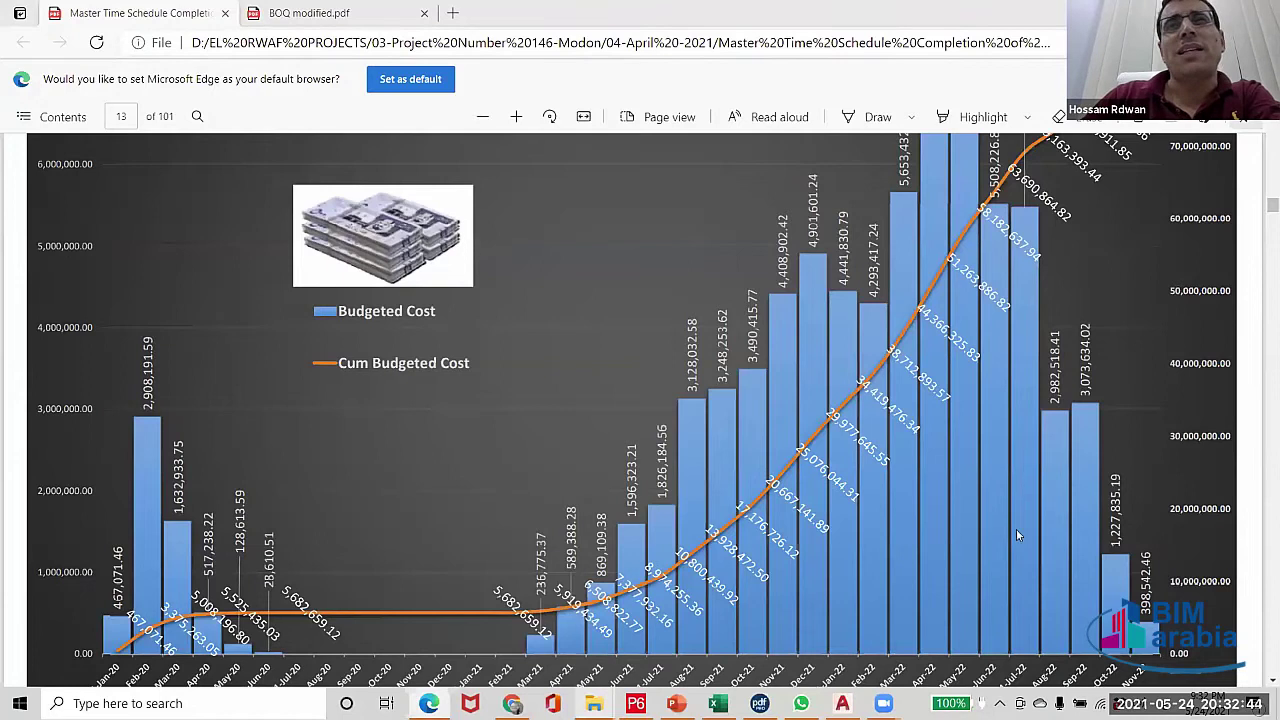
scroll(977, 472, up, 3)
scroll(940, 245, down, 1)
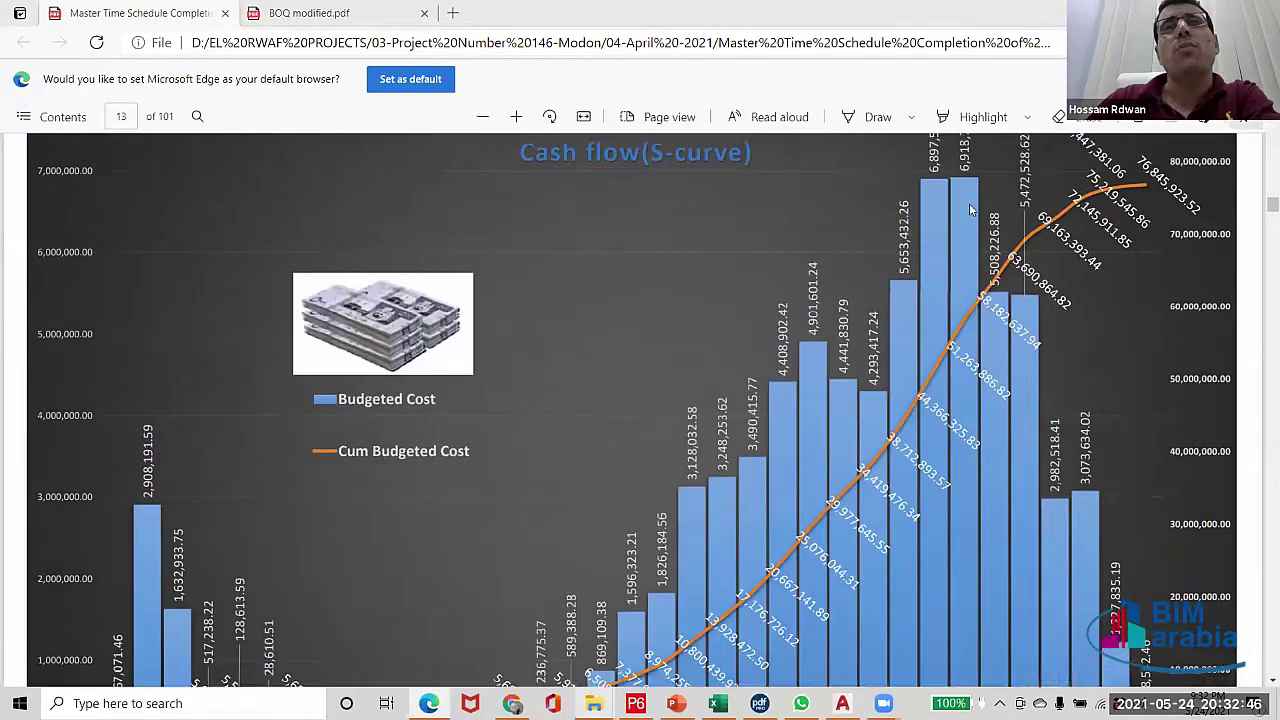
scroll(995, 305, down, 2)
scroll(1014, 396, down, 2)
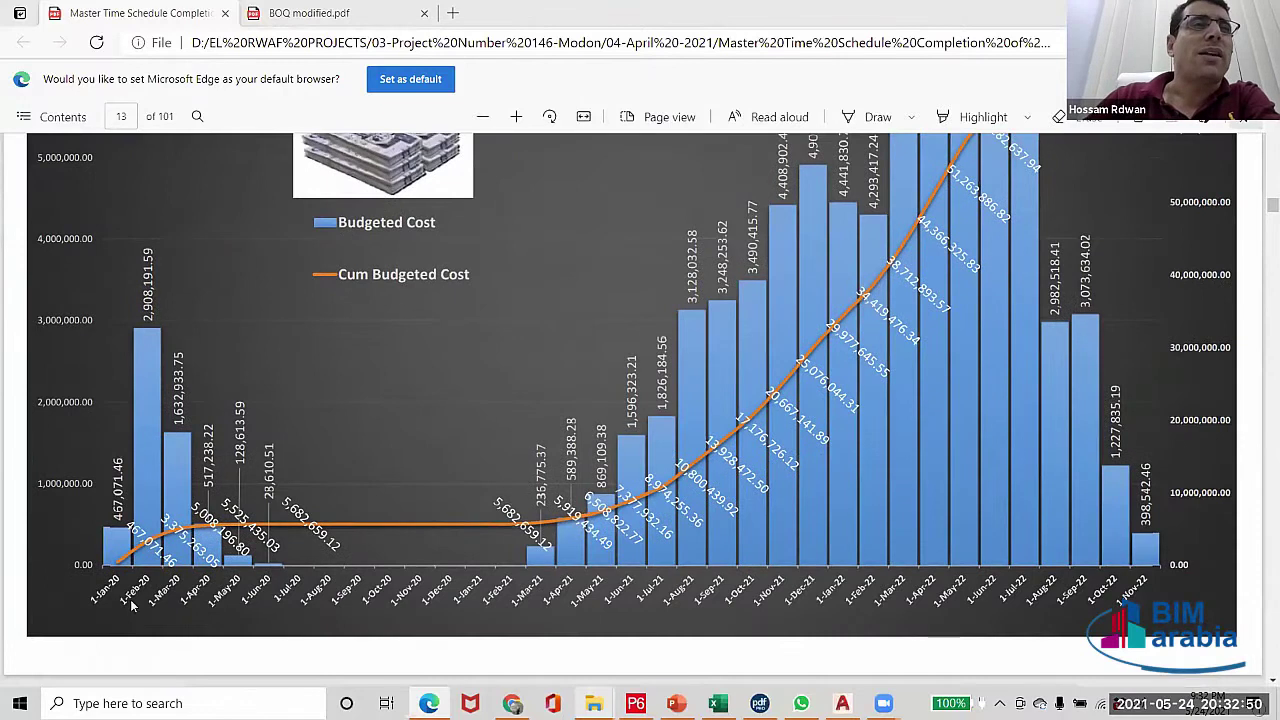
scroll(561, 568, up, 5)
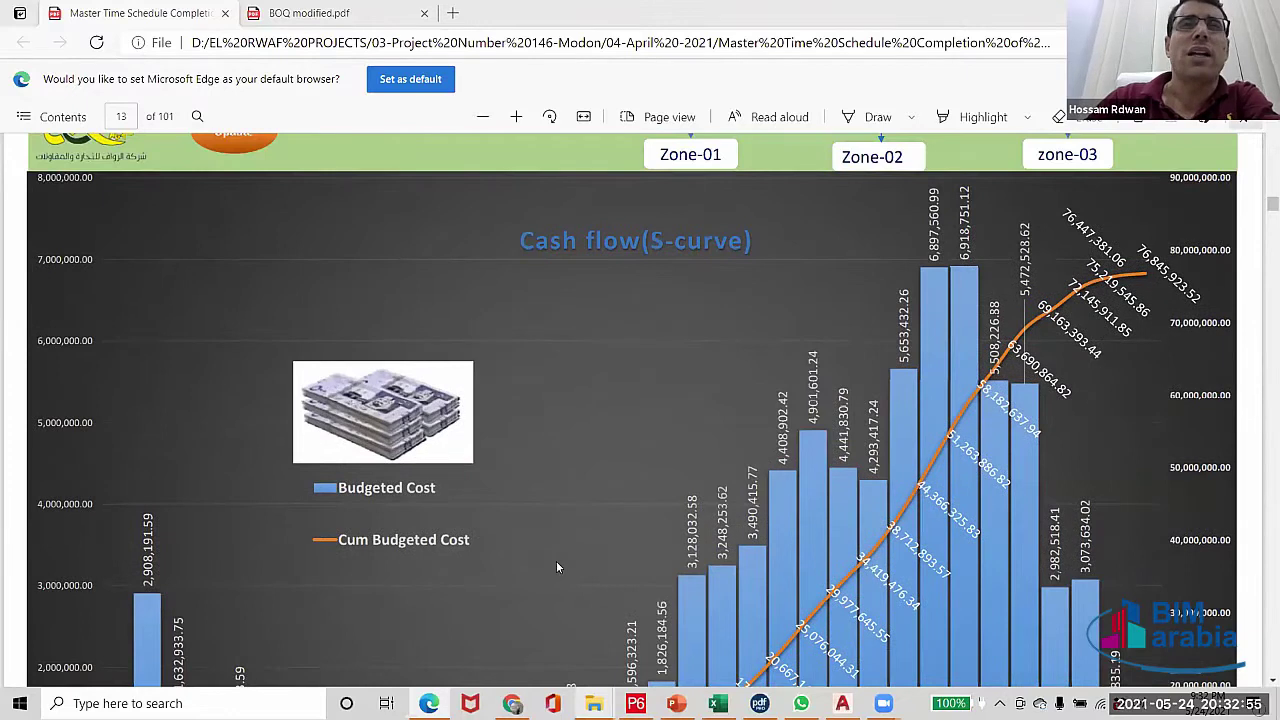
scroll(557, 567, down, 8)
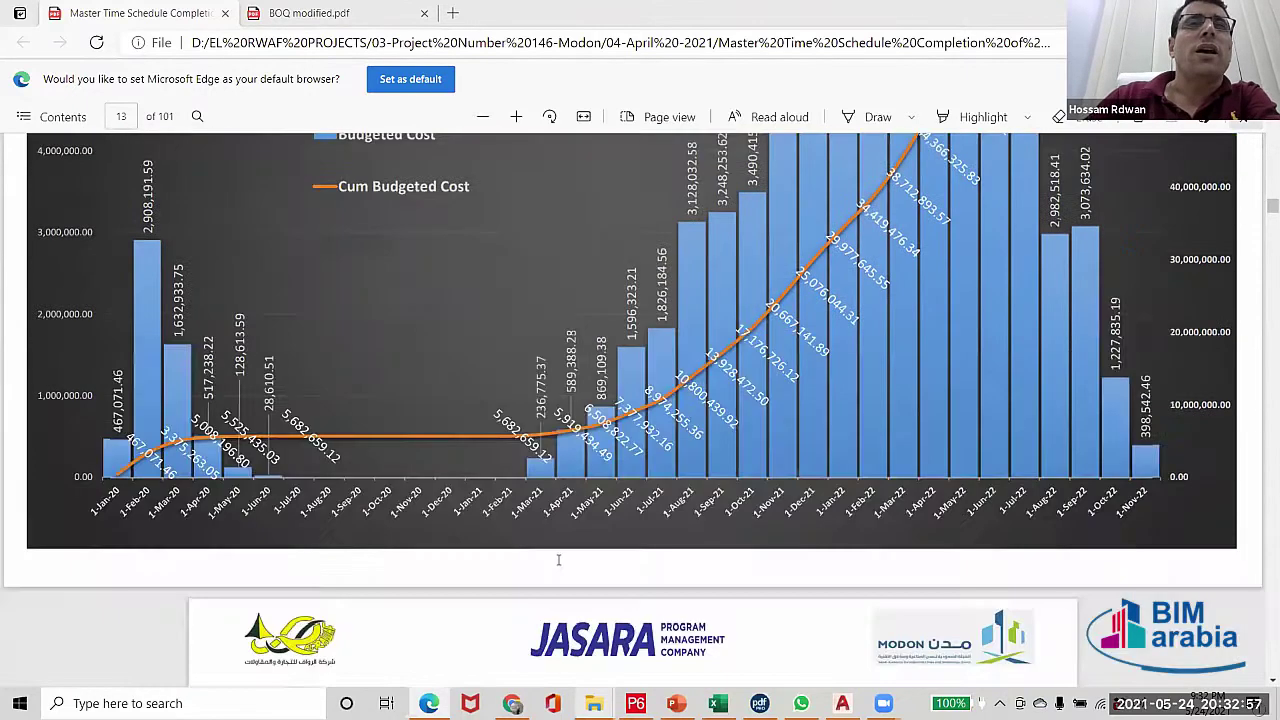
scroll(525, 605, up, 3)
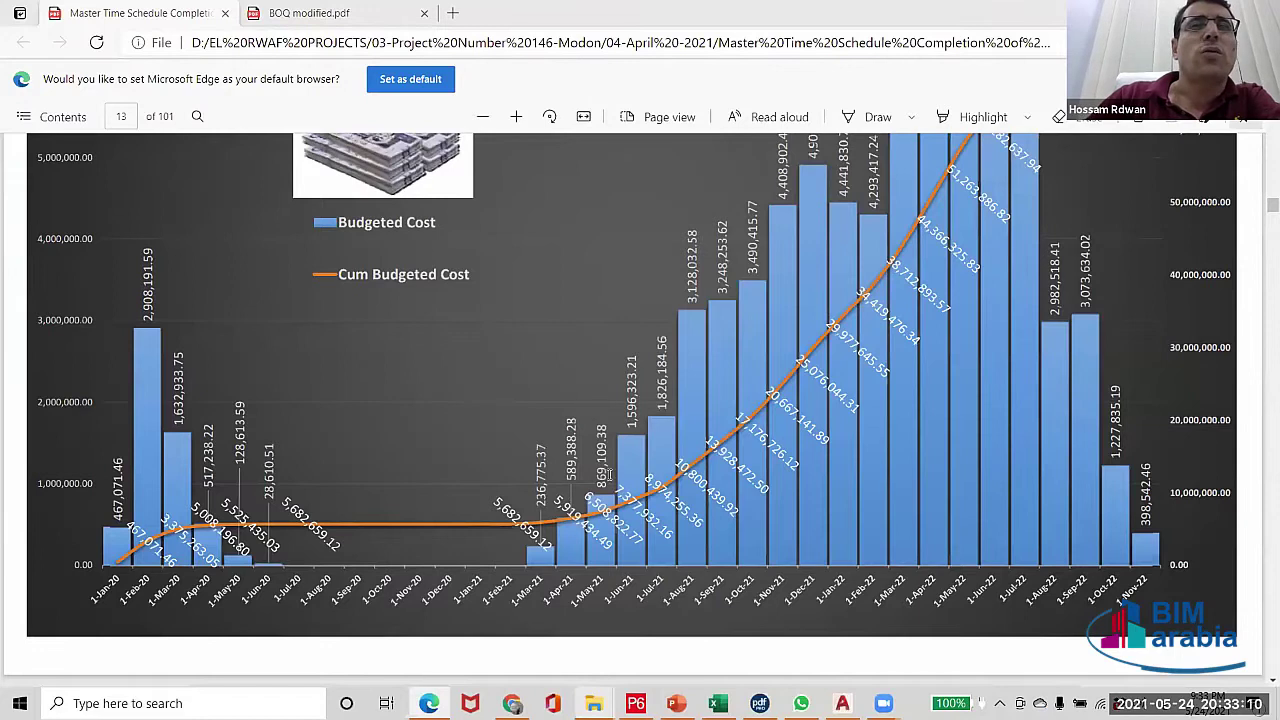
scroll(678, 432, up, 3)
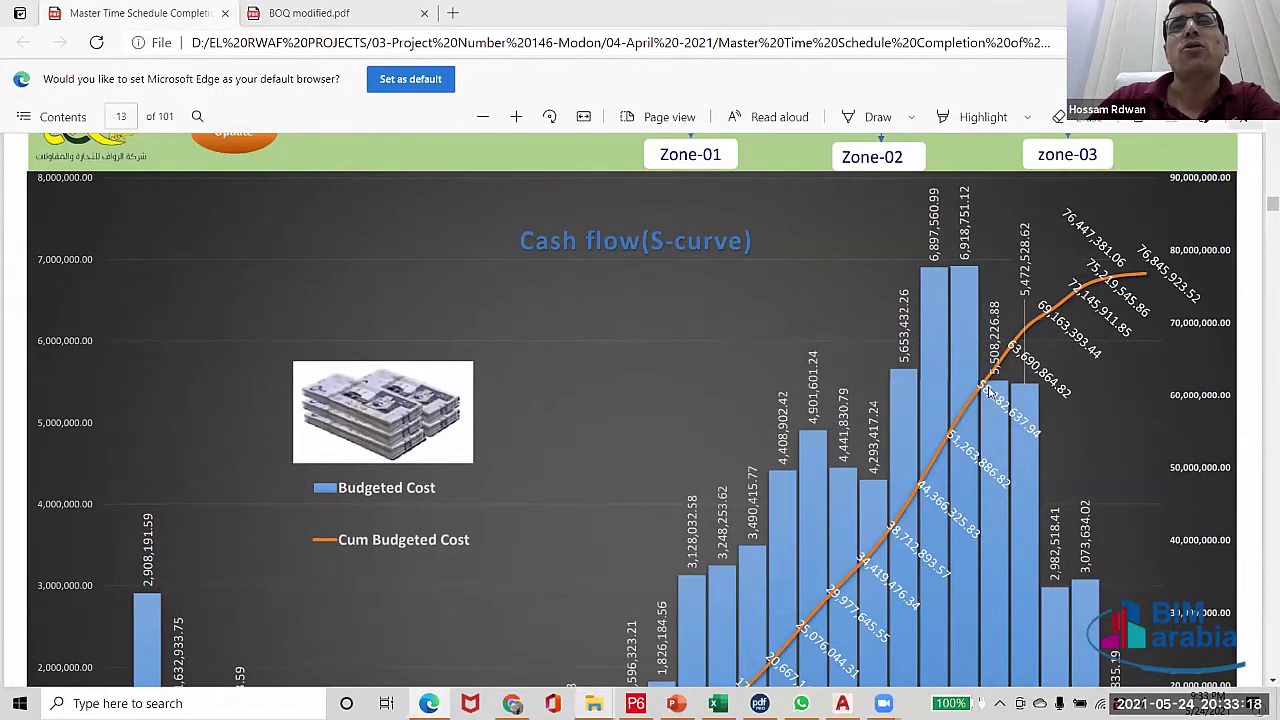
scroll(990, 392, down, 1)
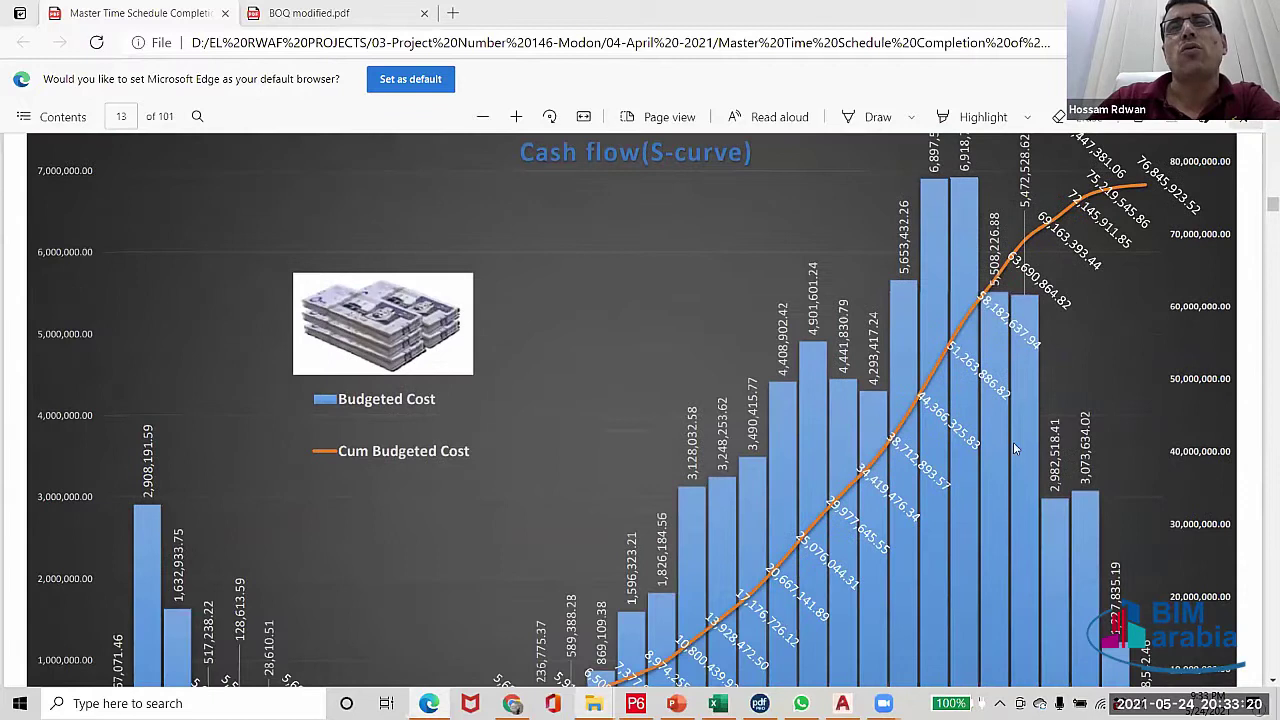
scroll(1066, 492, down, 2)
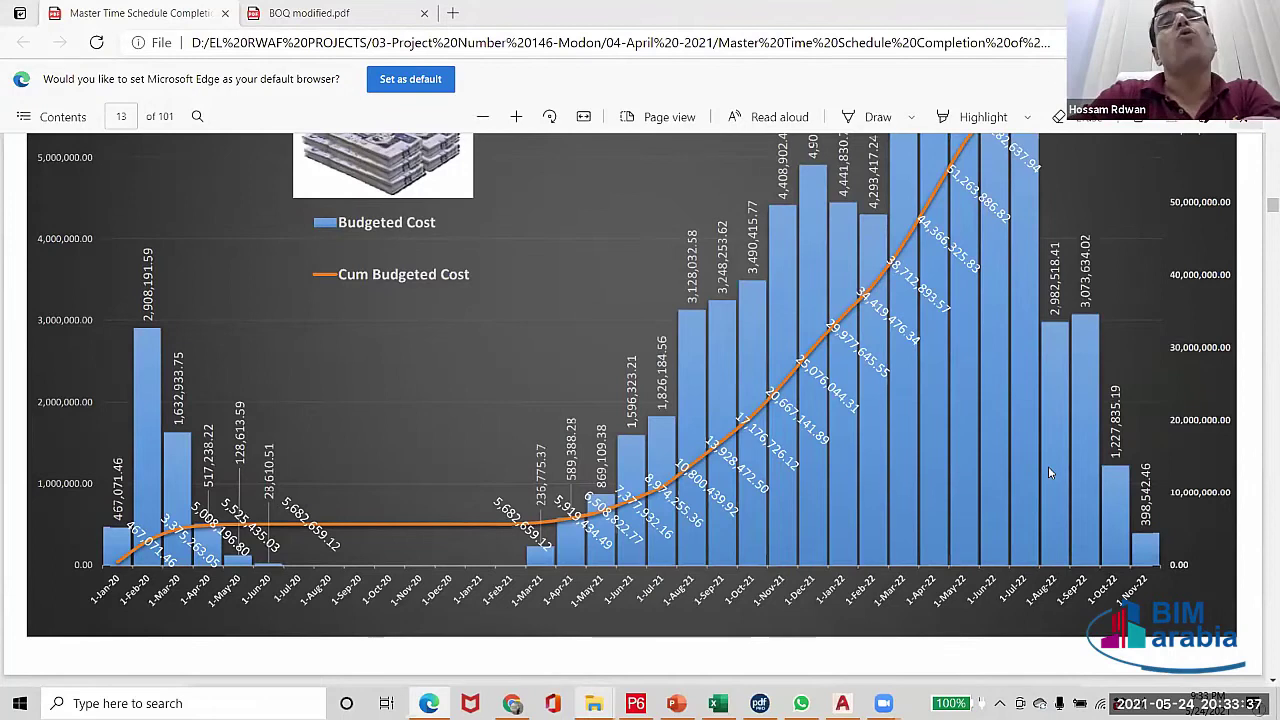
scroll(1049, 469, up, 1)
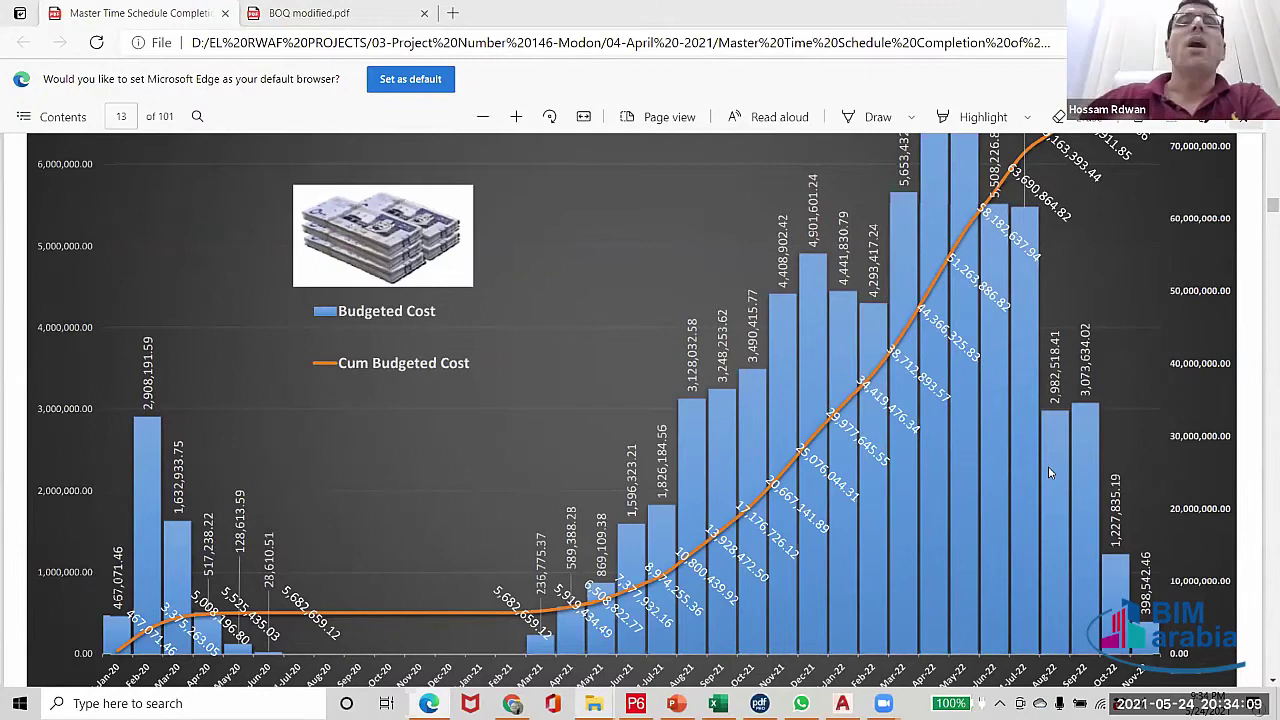
scroll(722, 382, down, 2)
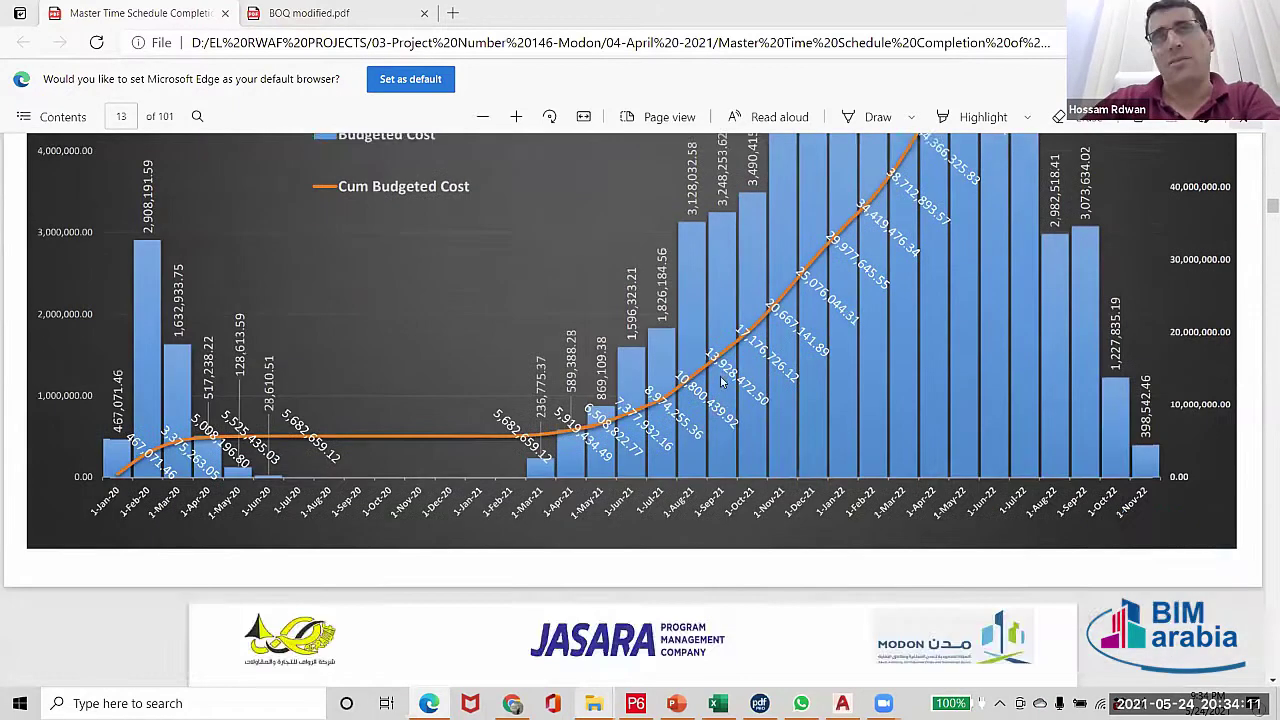
scroll(722, 382, up, 1)
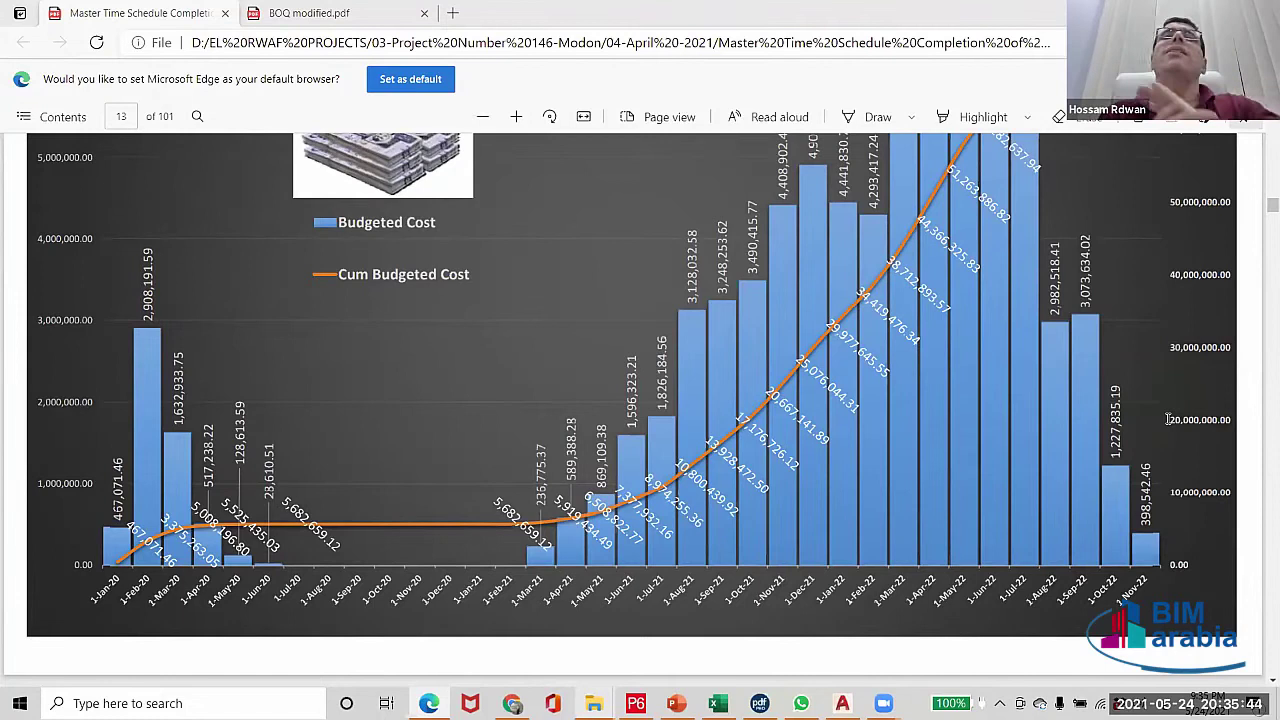
scroll(1105, 427, up, 3)
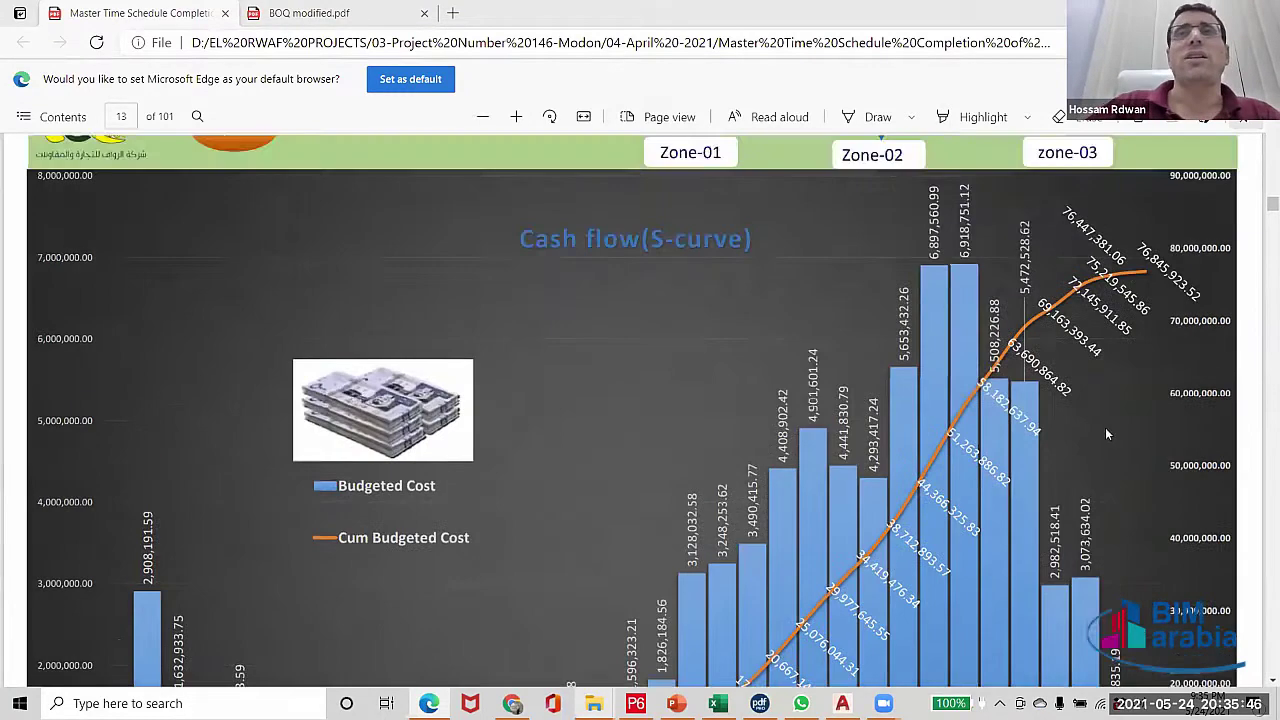
scroll(922, 453, down, 1)
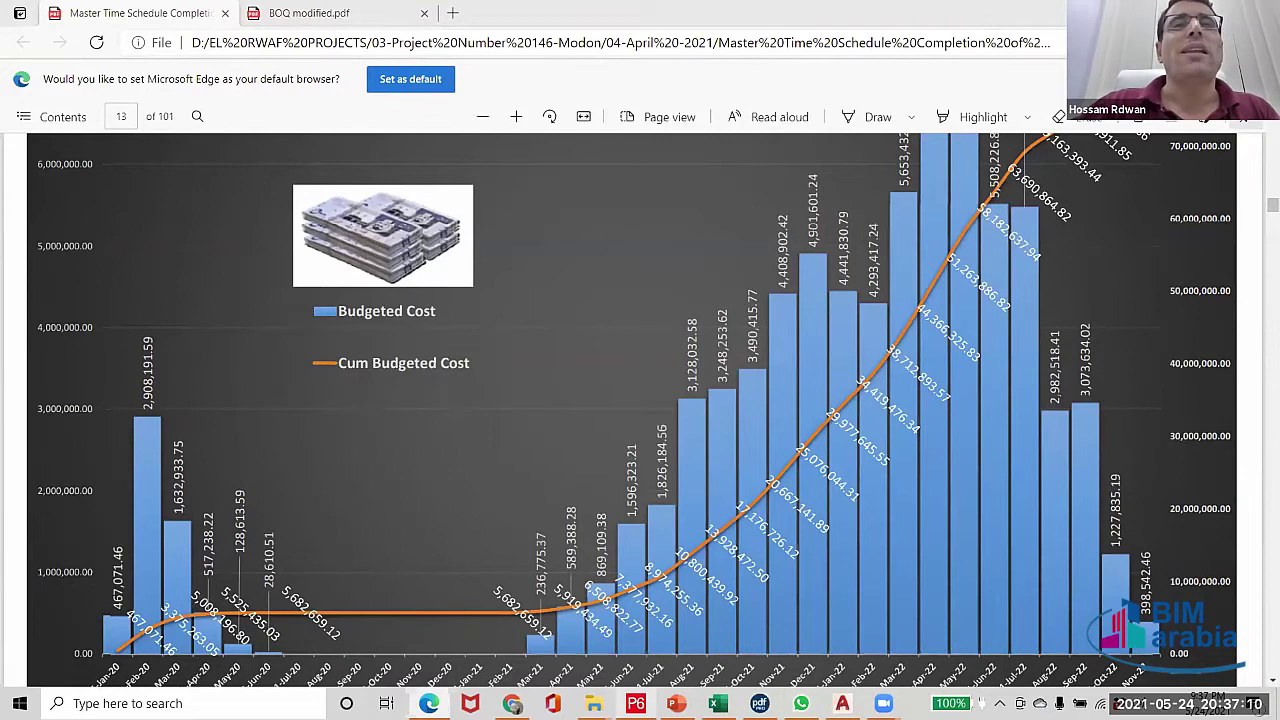
- Switch to Primavera P6, select the For Learning Planning 2021 project's S V value, and show the activity resource assignments
click(636, 703)
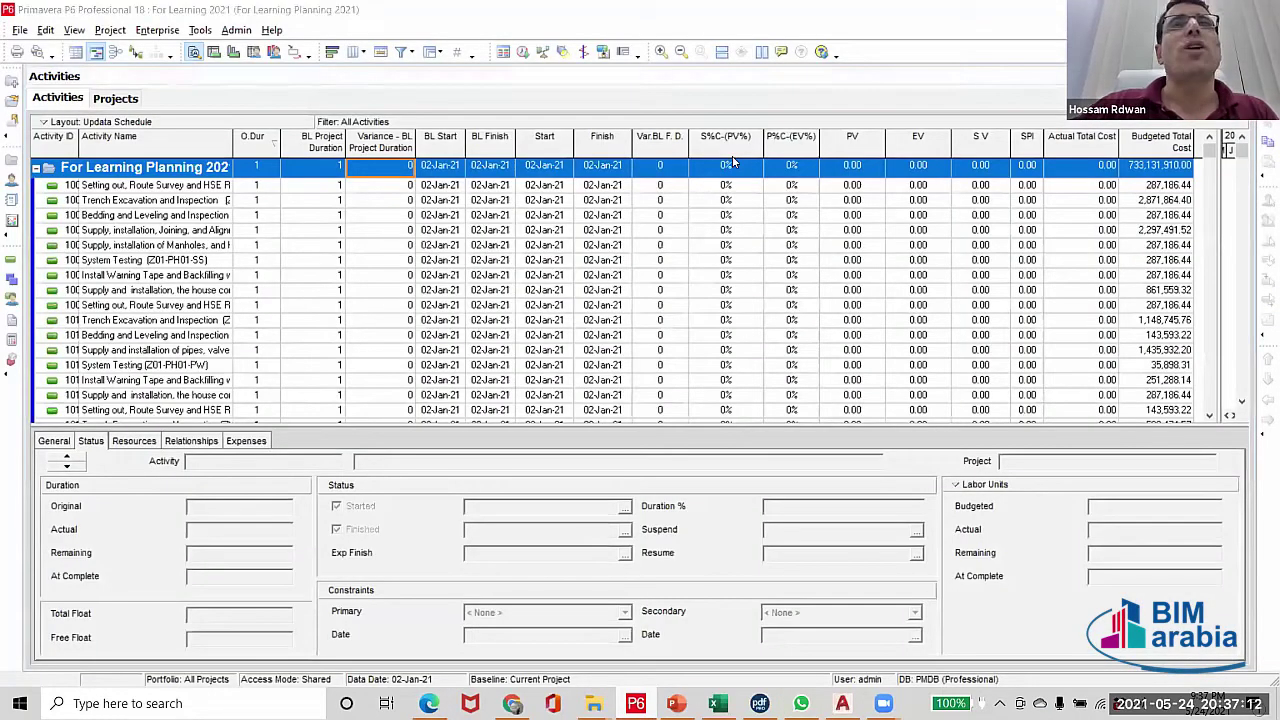
click(982, 166)
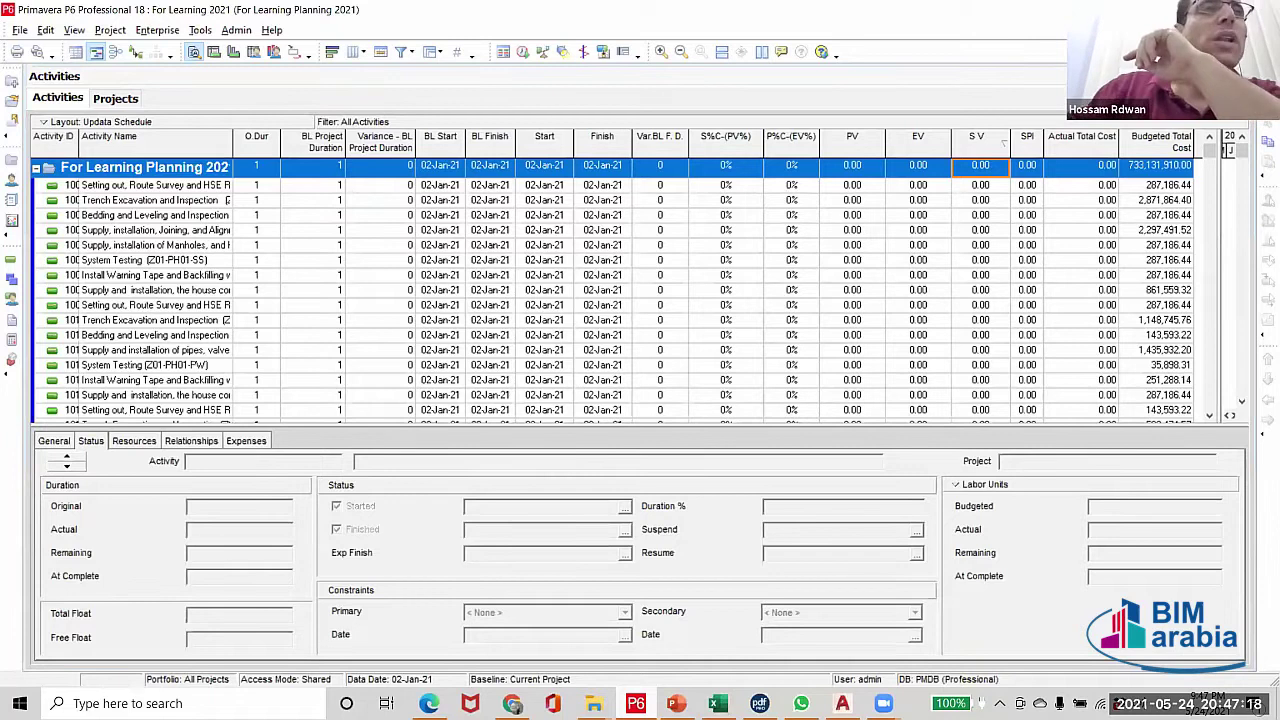
click(143, 444)
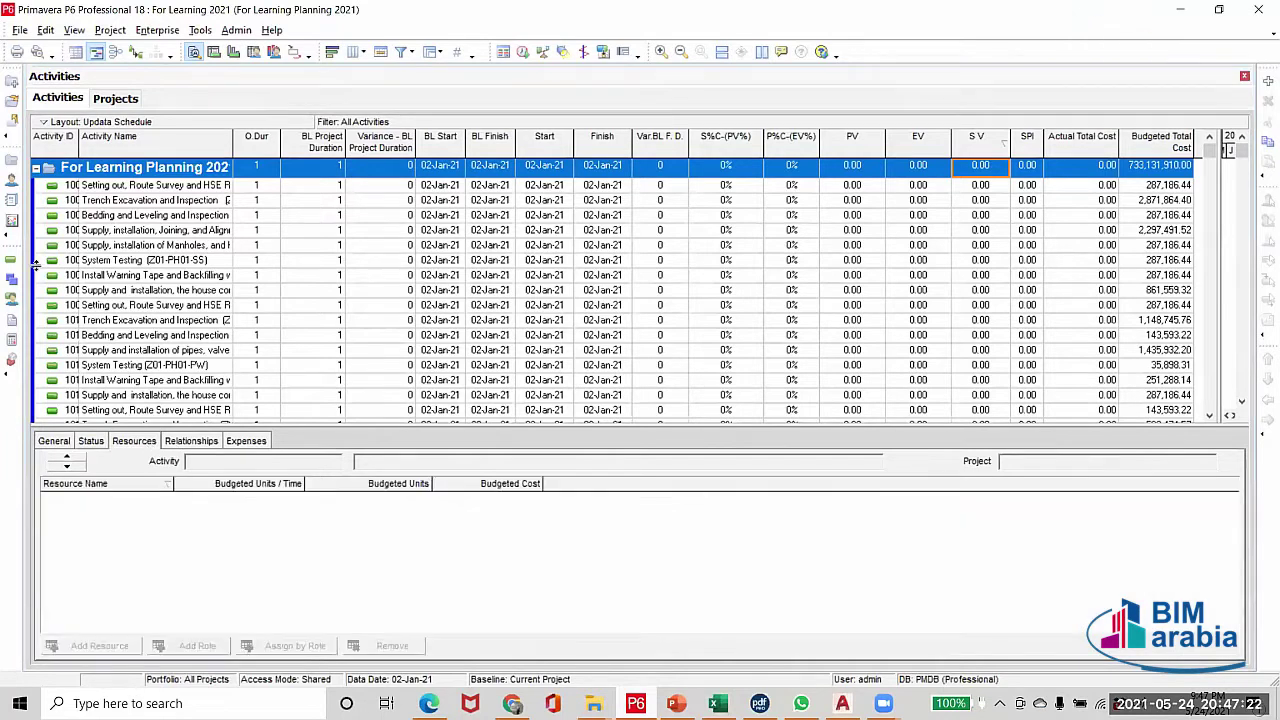
- Open the project's resource list and review the Cost-150 resource's general, codes, units and prices, roles, and details information
click(11, 182)
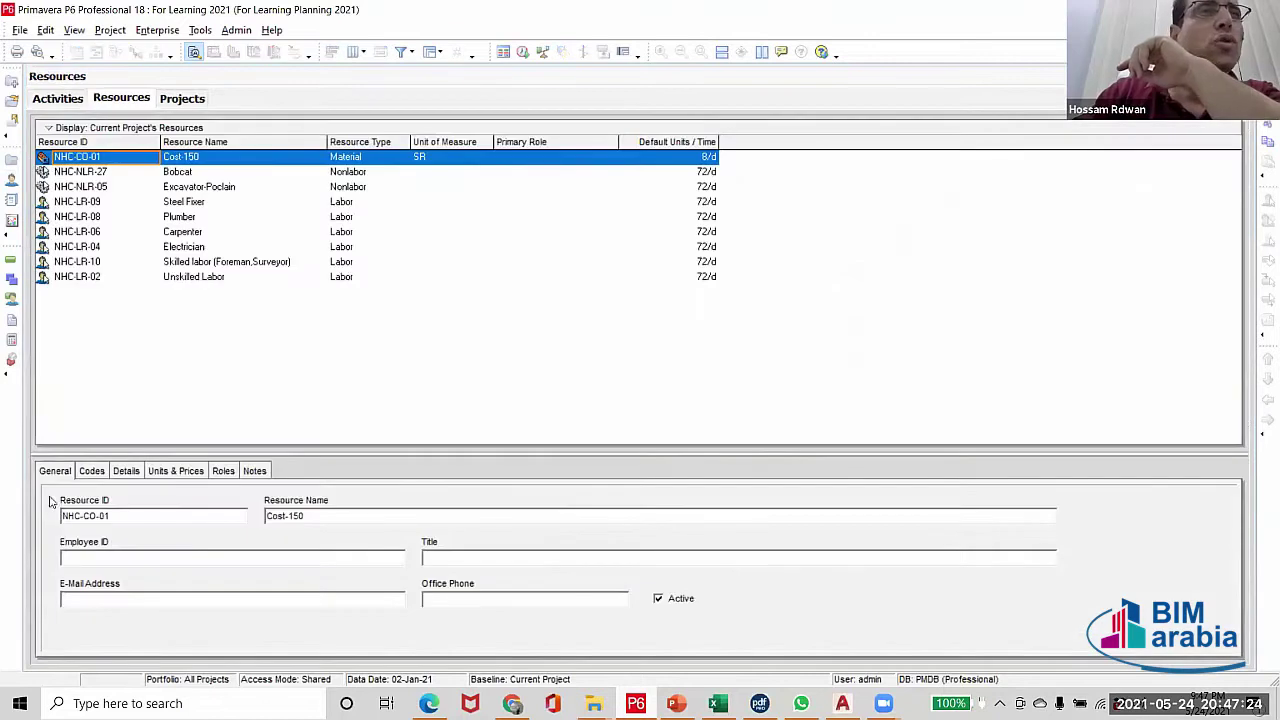
click(182, 471)
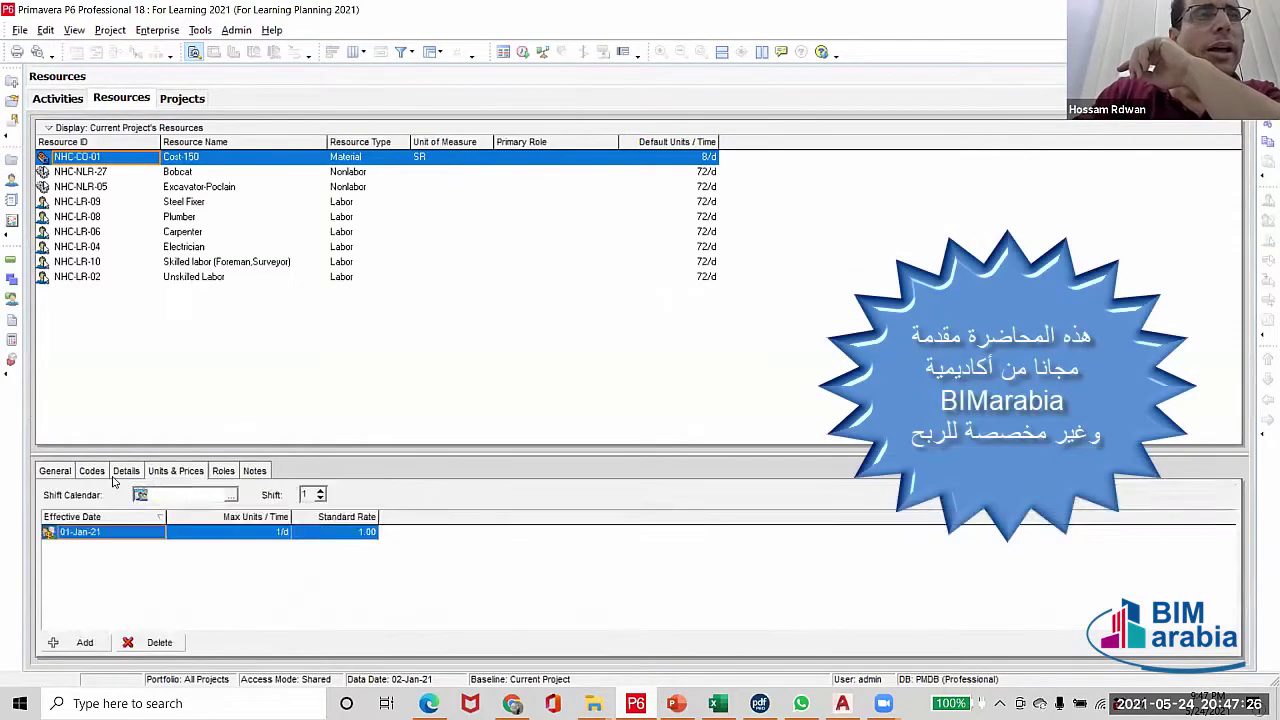
click(91, 471)
click(60, 474)
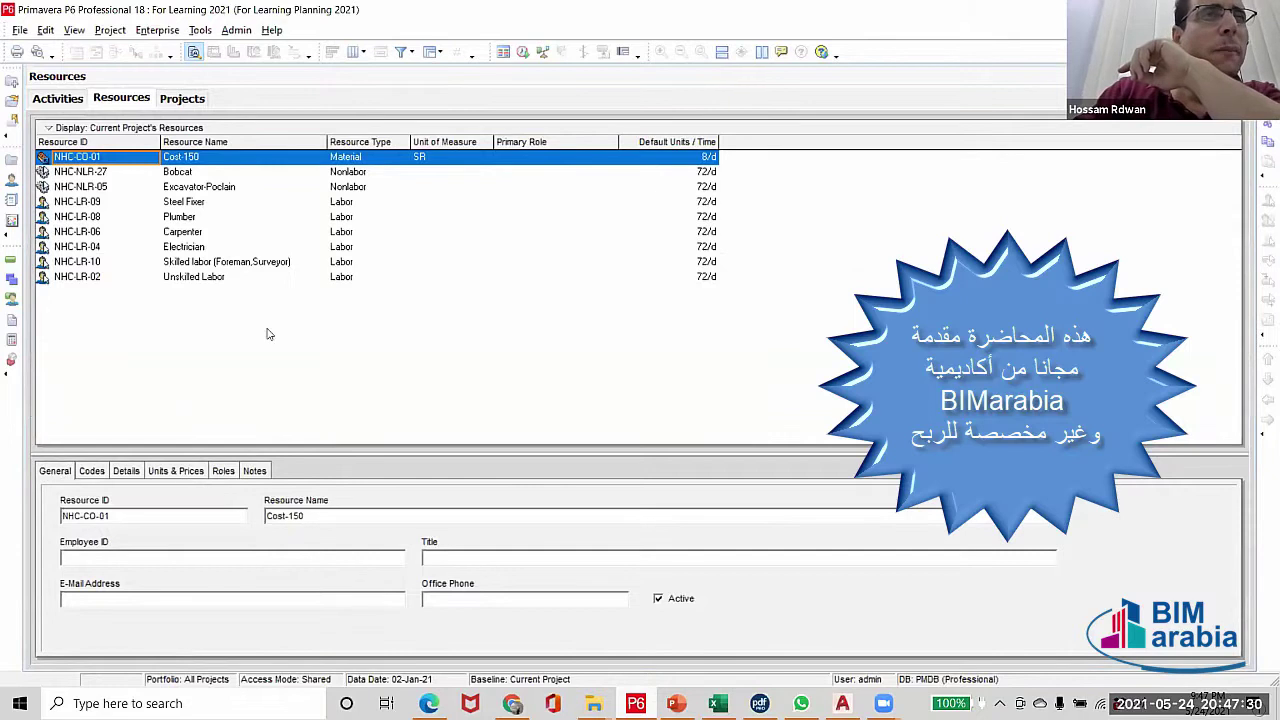
click(181, 474)
click(222, 476)
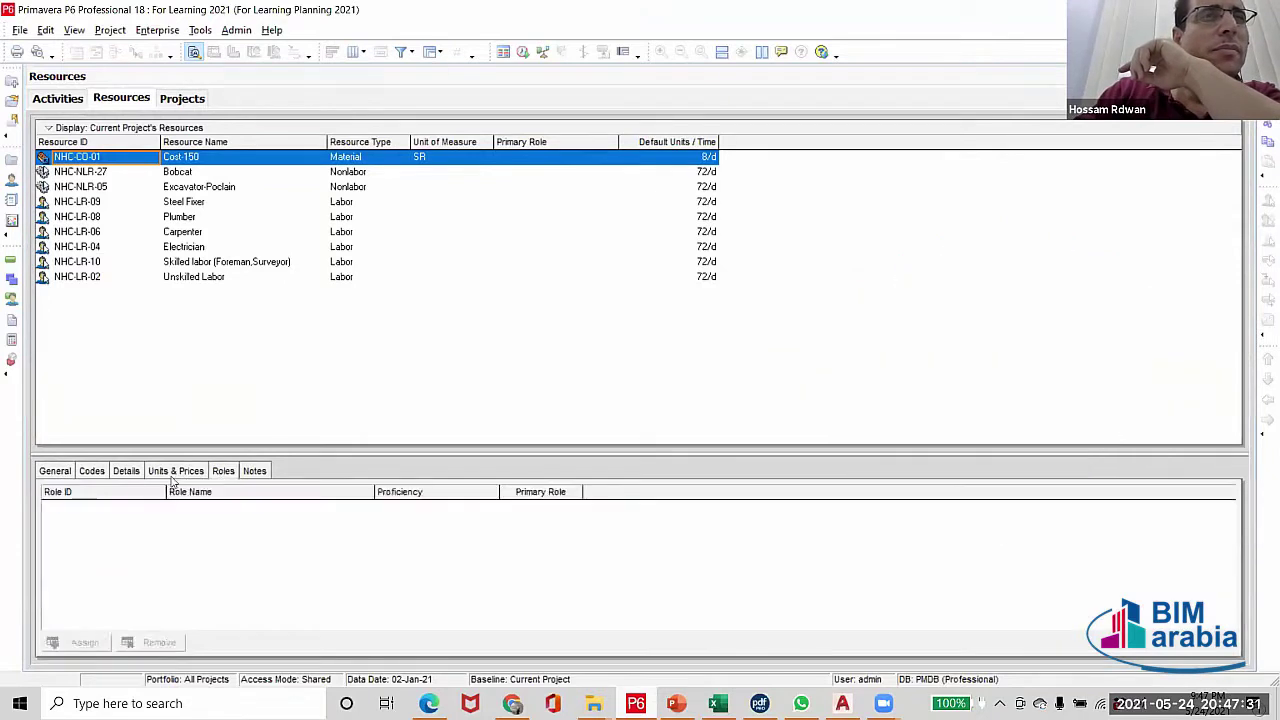
click(126, 471)
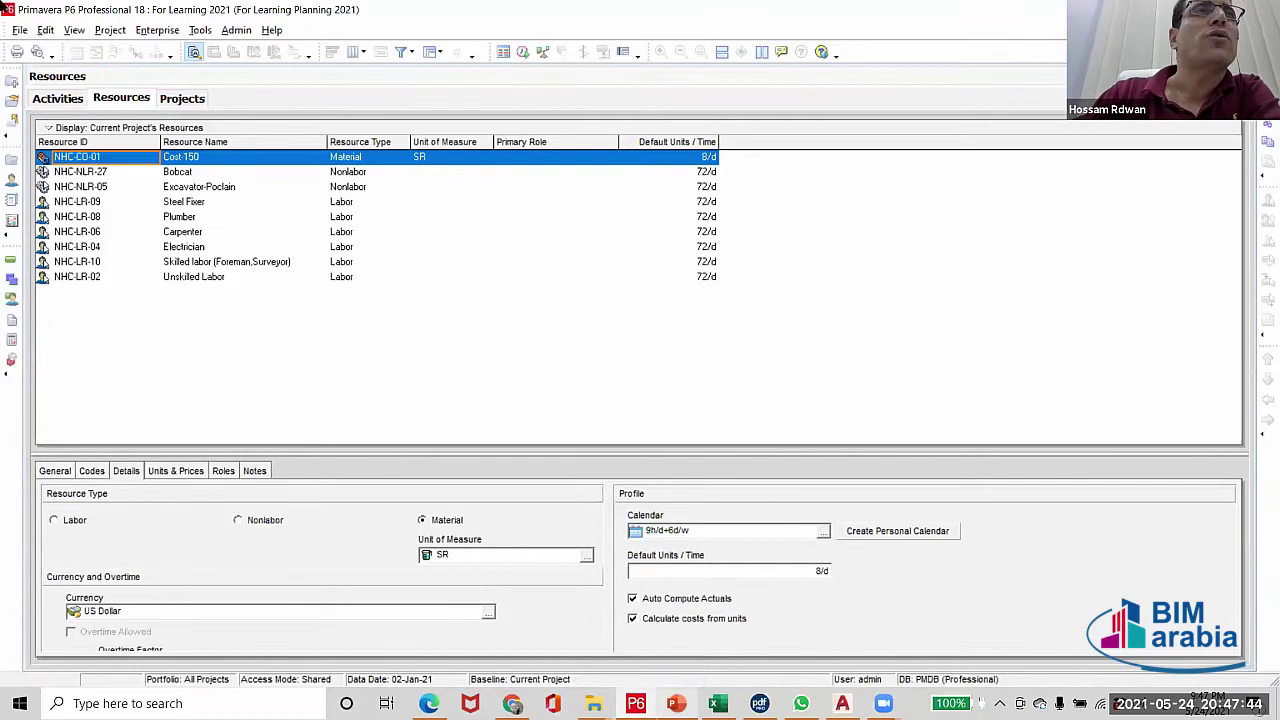
- Return to the activities and inspect the resources assigned to the setting out, trench excavation, and bedding and leveling activities
click(72, 103)
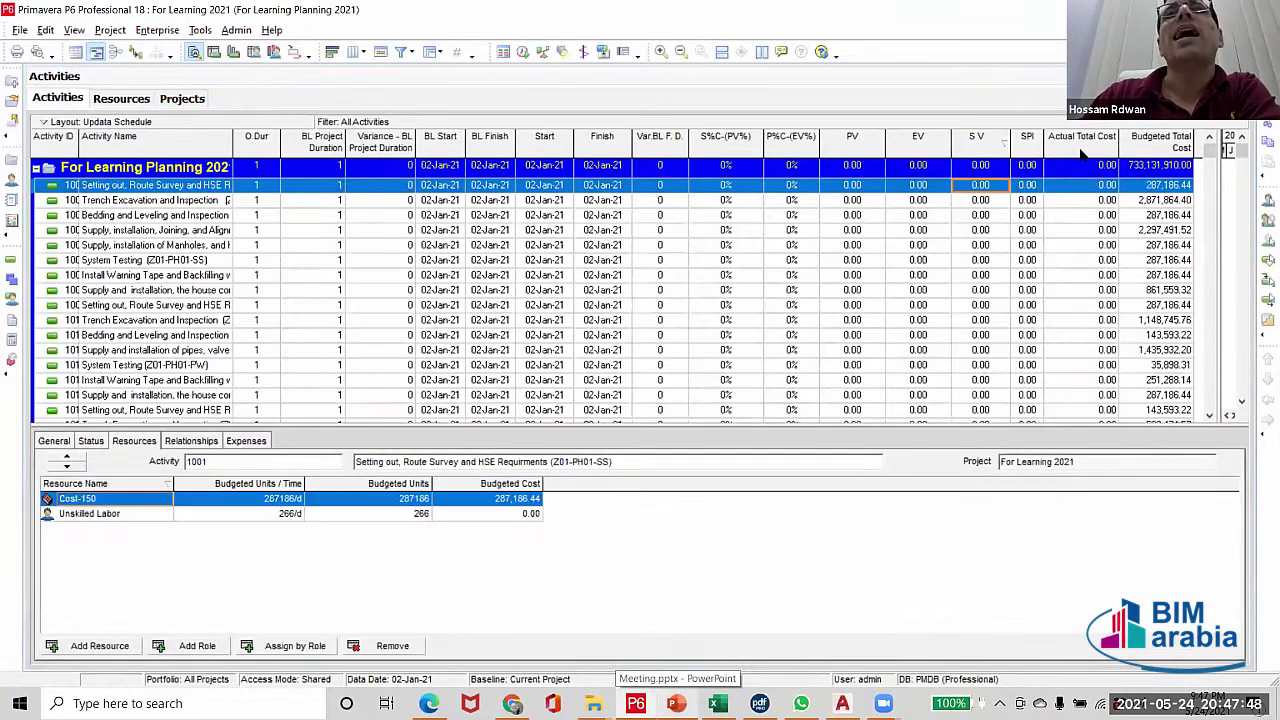
click(1082, 186)
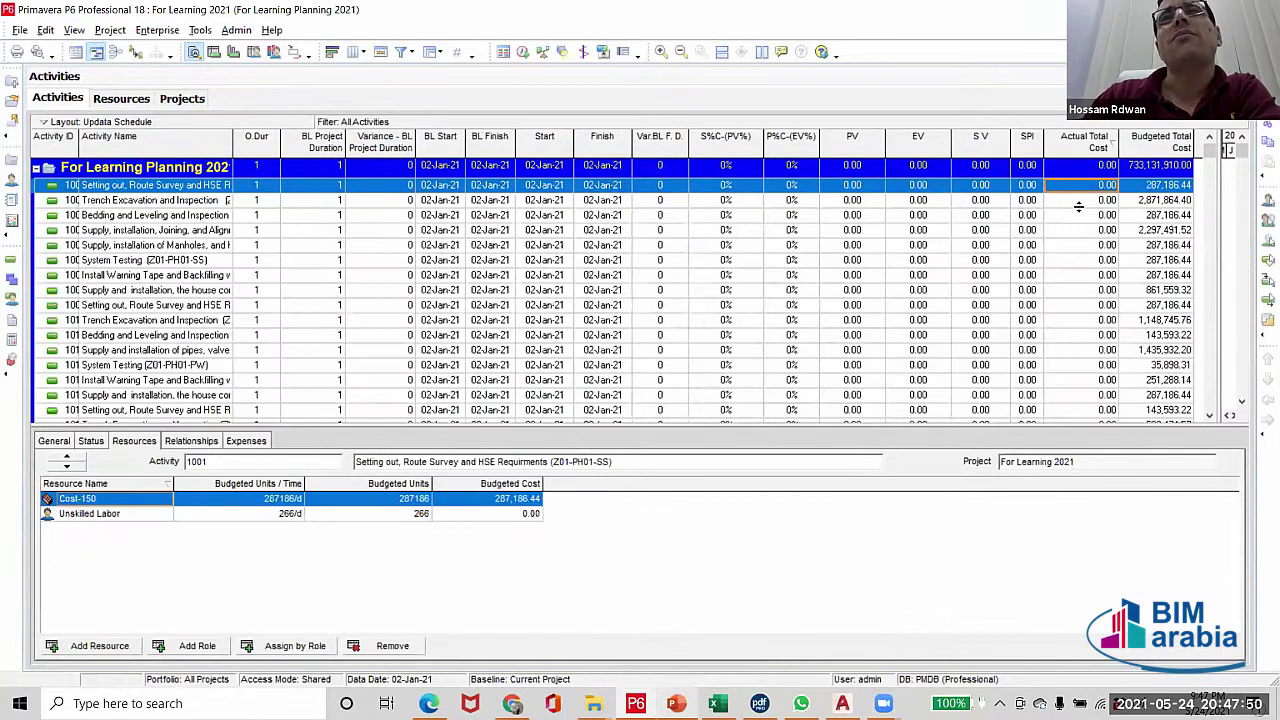
click(1080, 202)
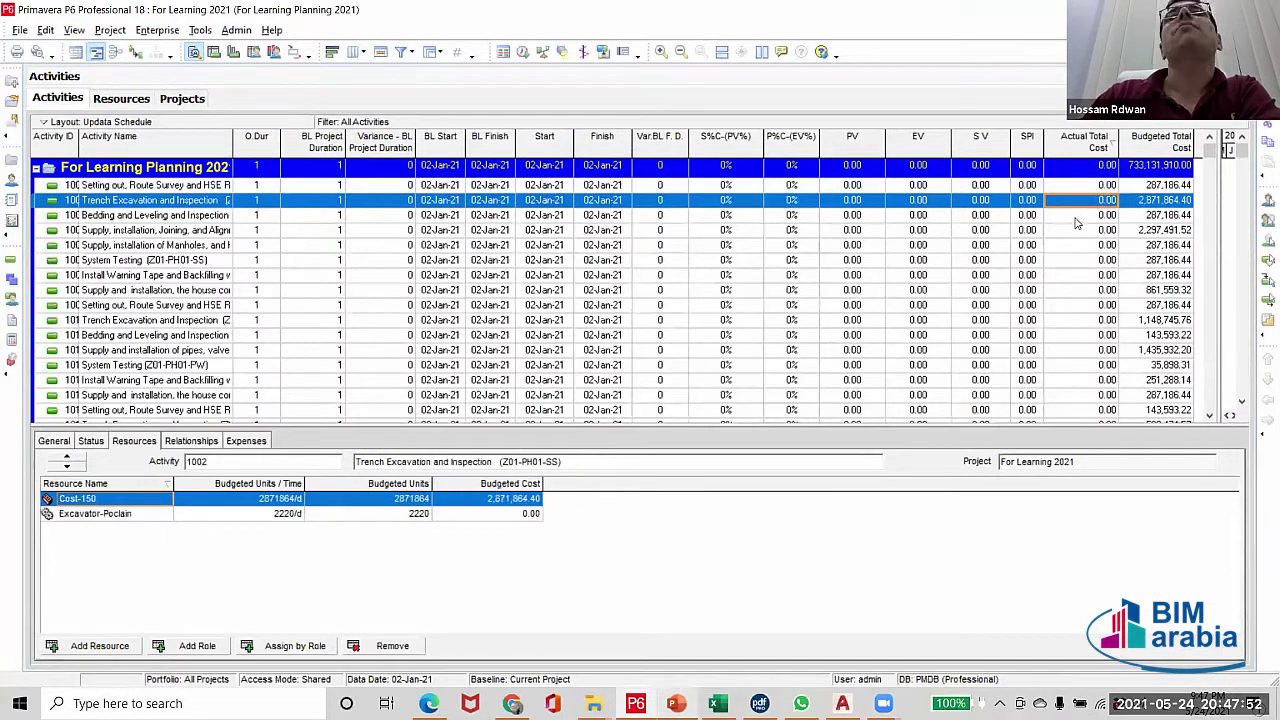
click(1079, 216)
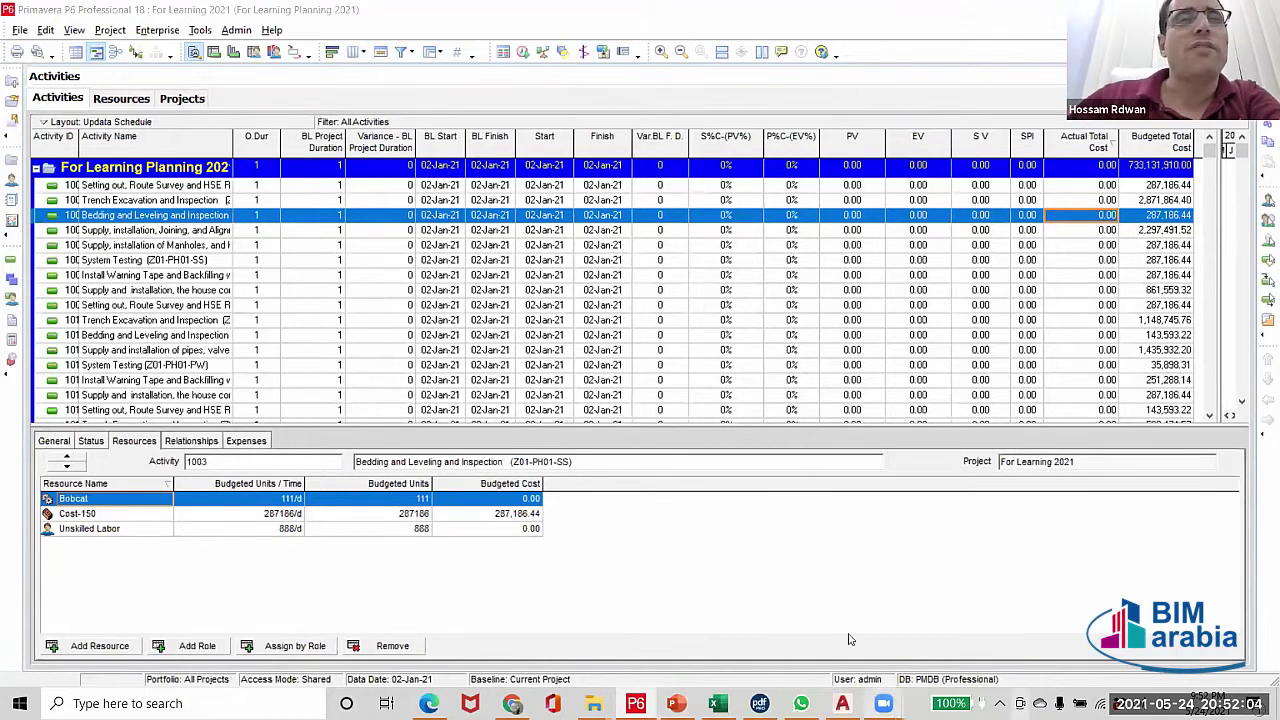
- Open the Modon project's 04-April -2021 folder in File Explorer and bring up the Schedule Information 8-4-2021.xlsx workbook in Excel
mouse_move(594, 703)
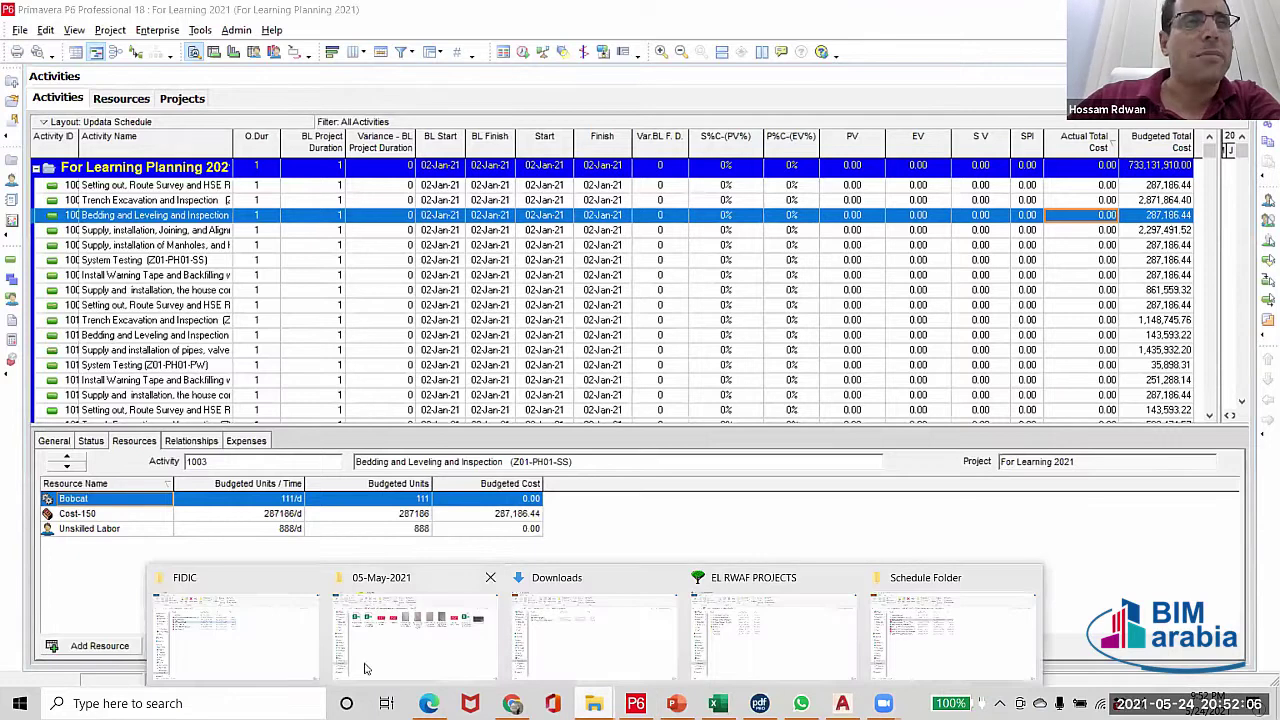
click(900, 640)
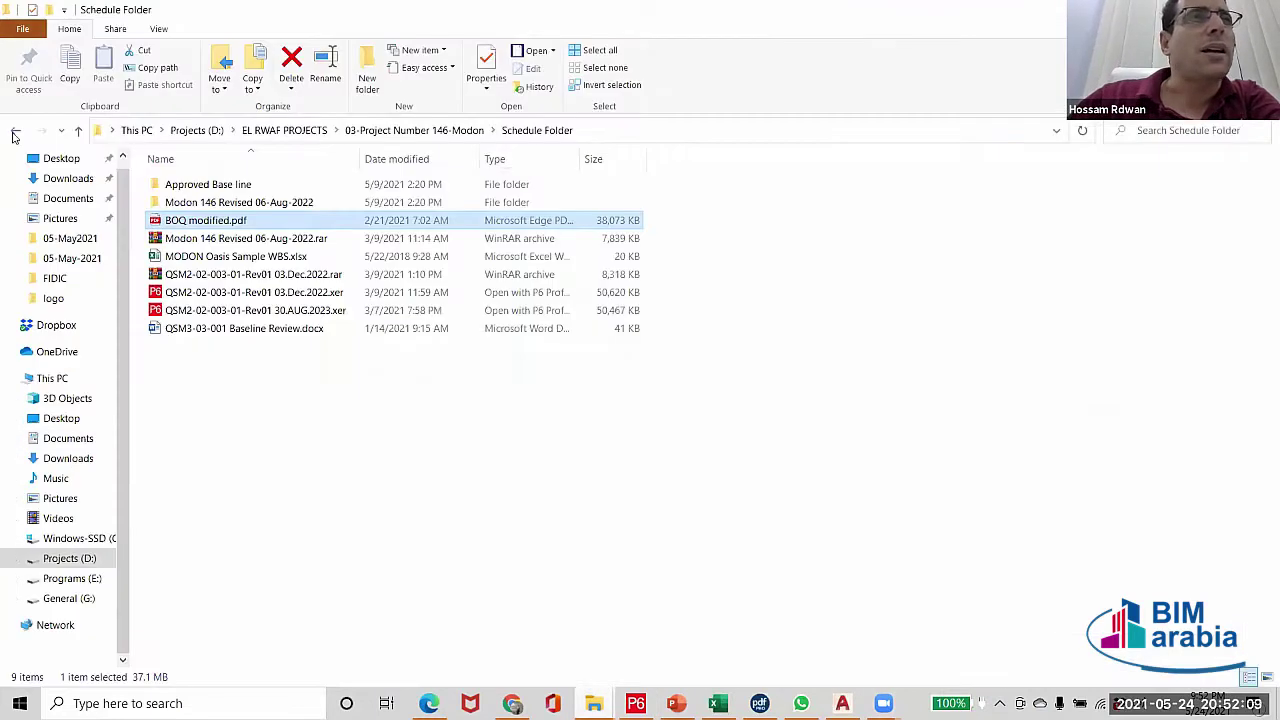
click(15, 131)
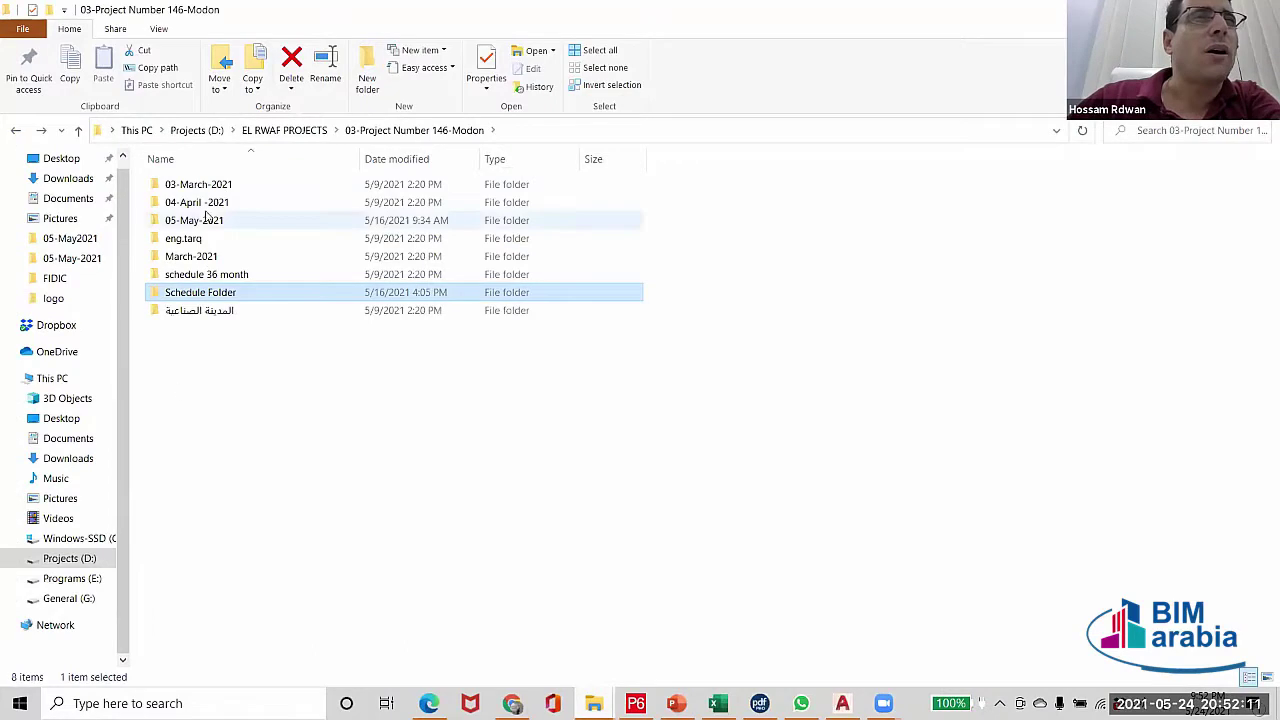
double_click(212, 204)
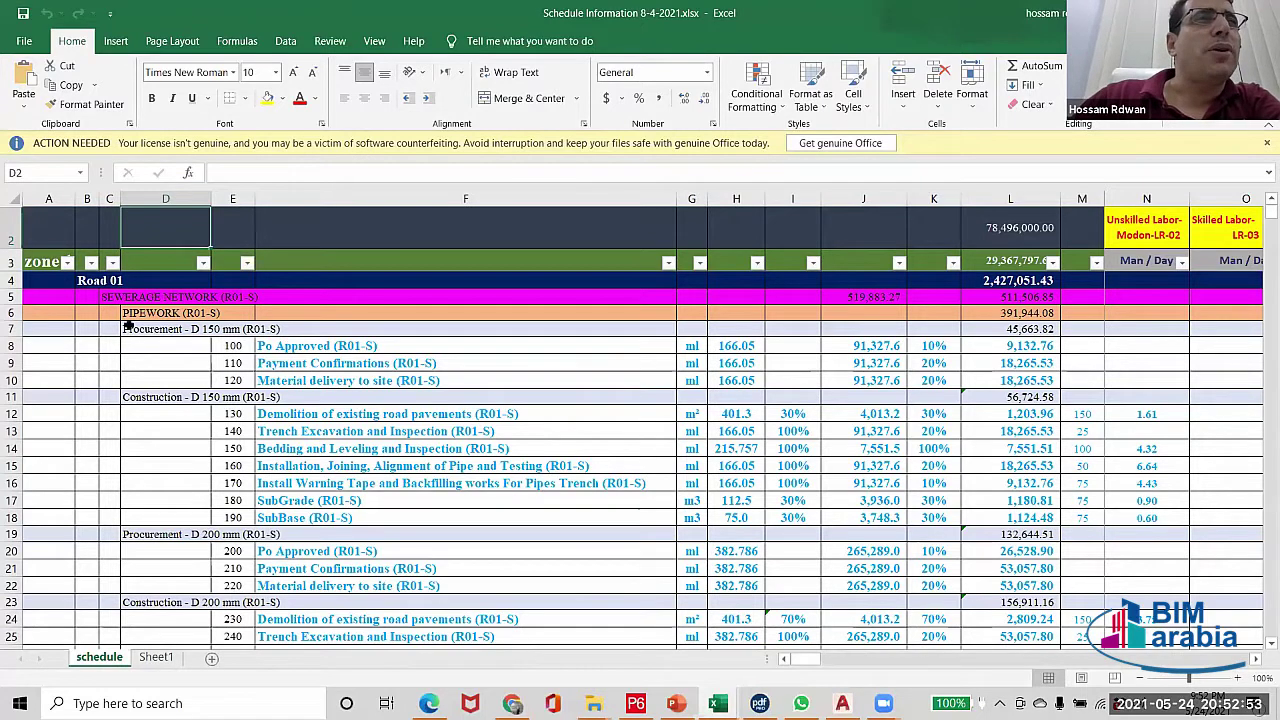
- Examine Road 01's D 150 mm sewerage procurement and construction headings, procurement activities, and the amounts in L8:L10
drag(128, 328, 280, 331)
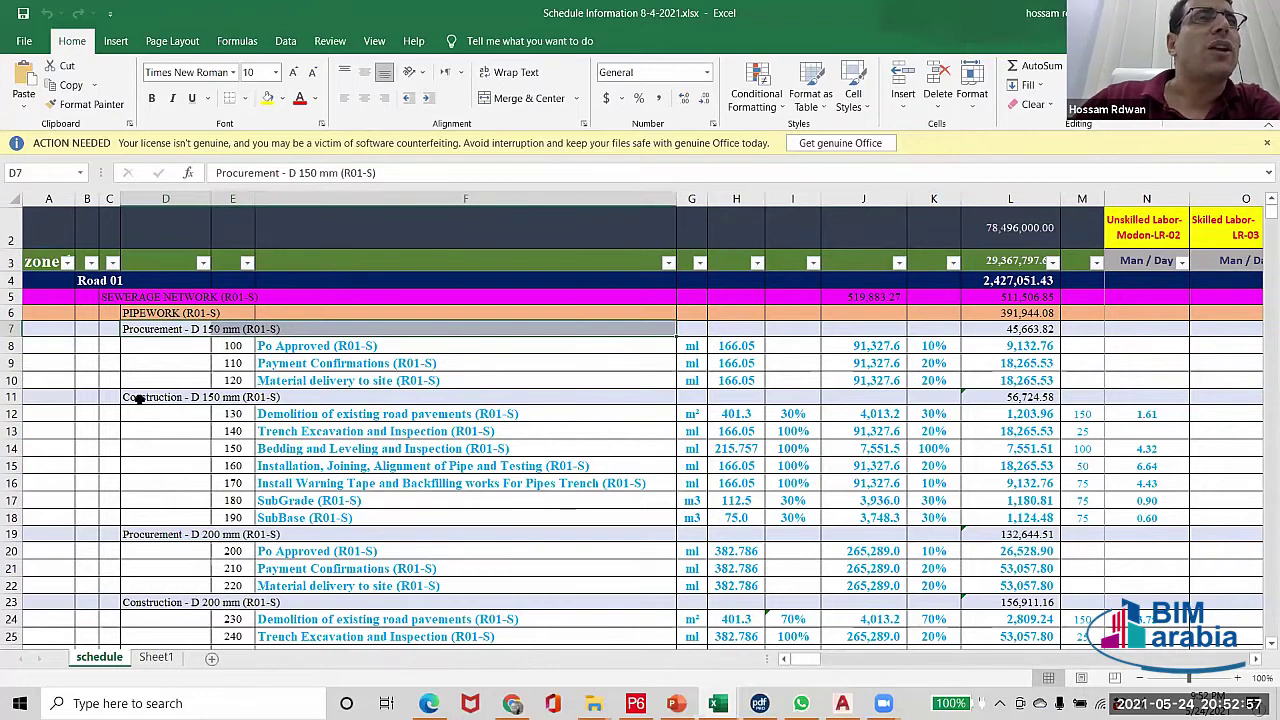
drag(137, 397, 272, 397)
click(260, 347)
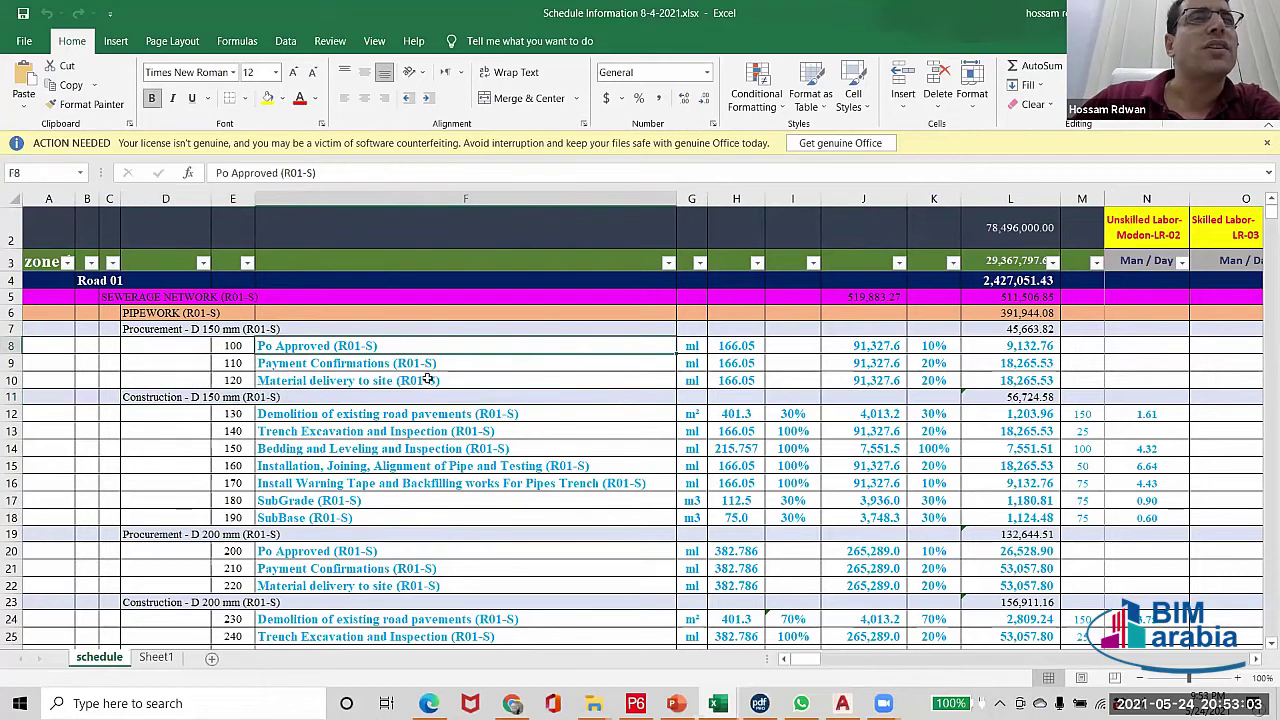
click(334, 381)
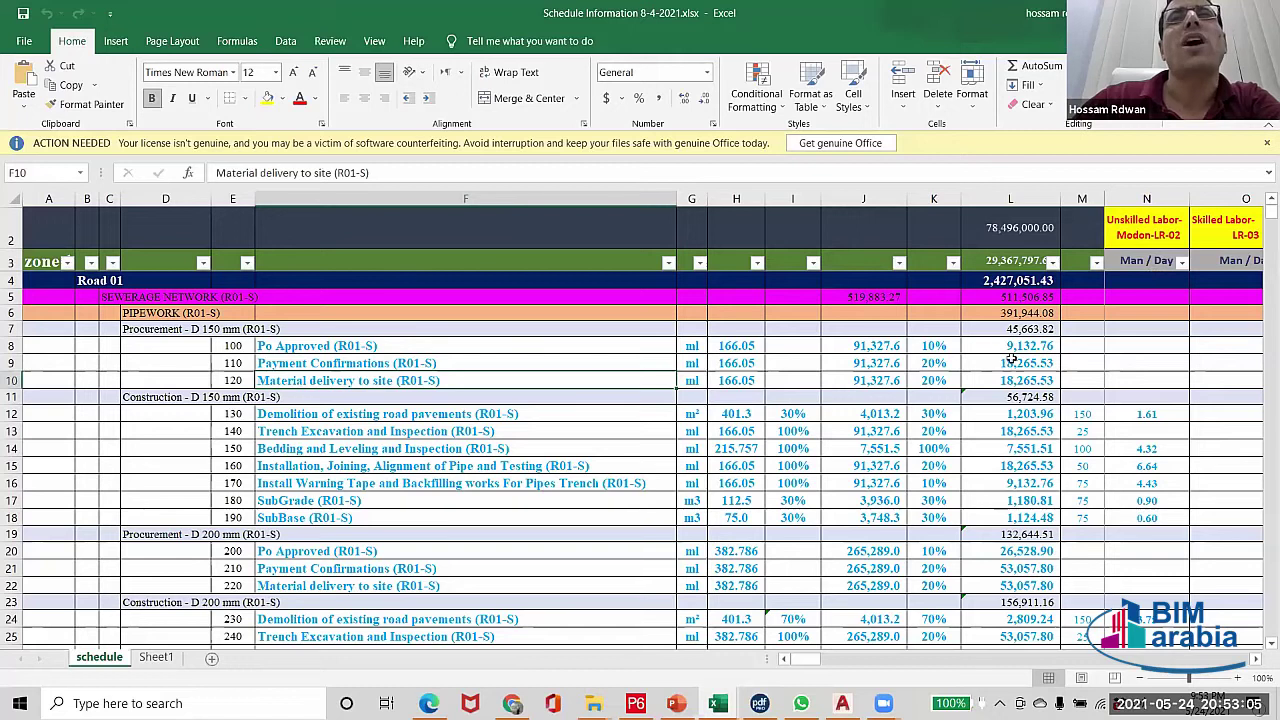
drag(1005, 346, 1006, 379)
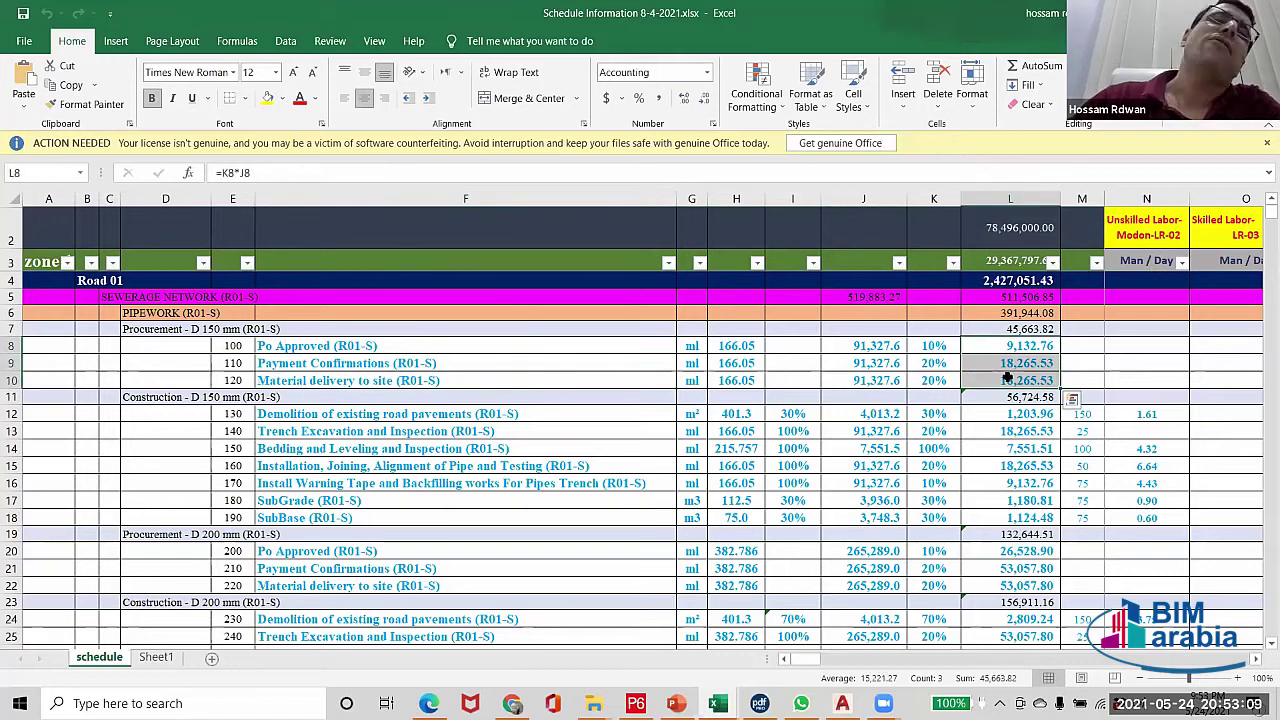
click(147, 402)
- Point out the PIPEWORK (R01-S) heading in row 6 and the Procurement - D 150 mm heading beneath it
click(126, 313)
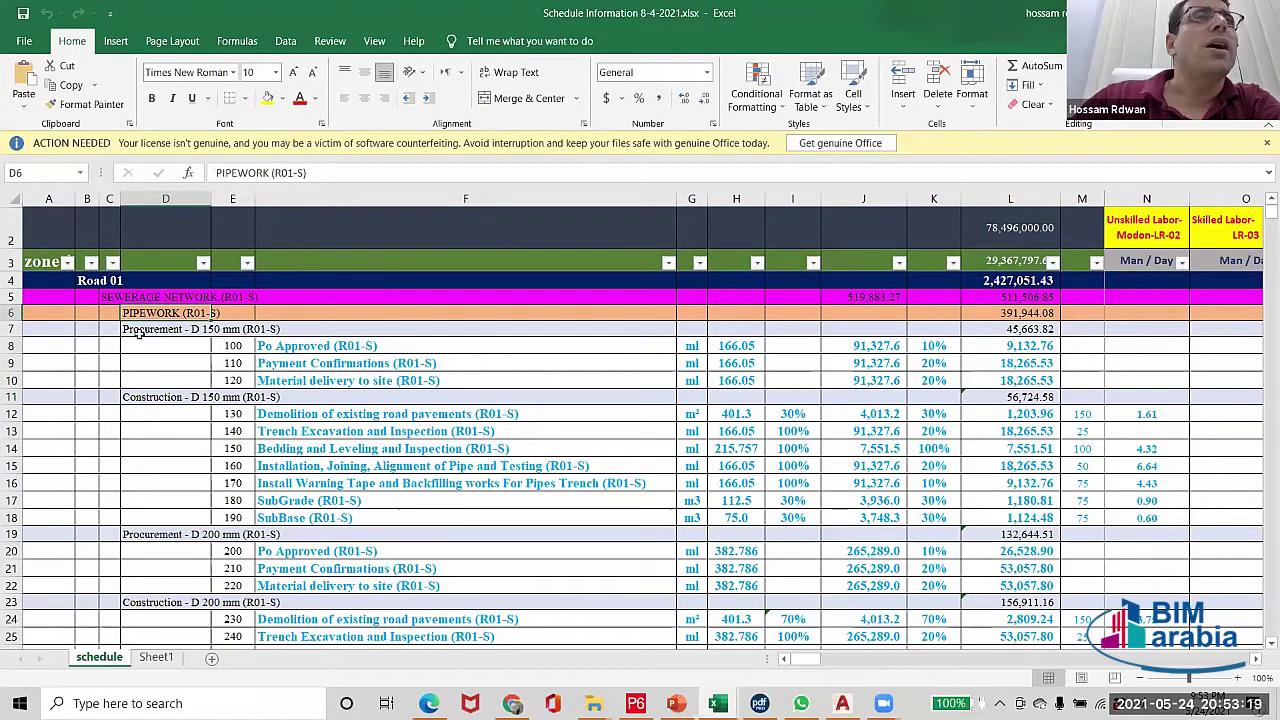
click(244, 314)
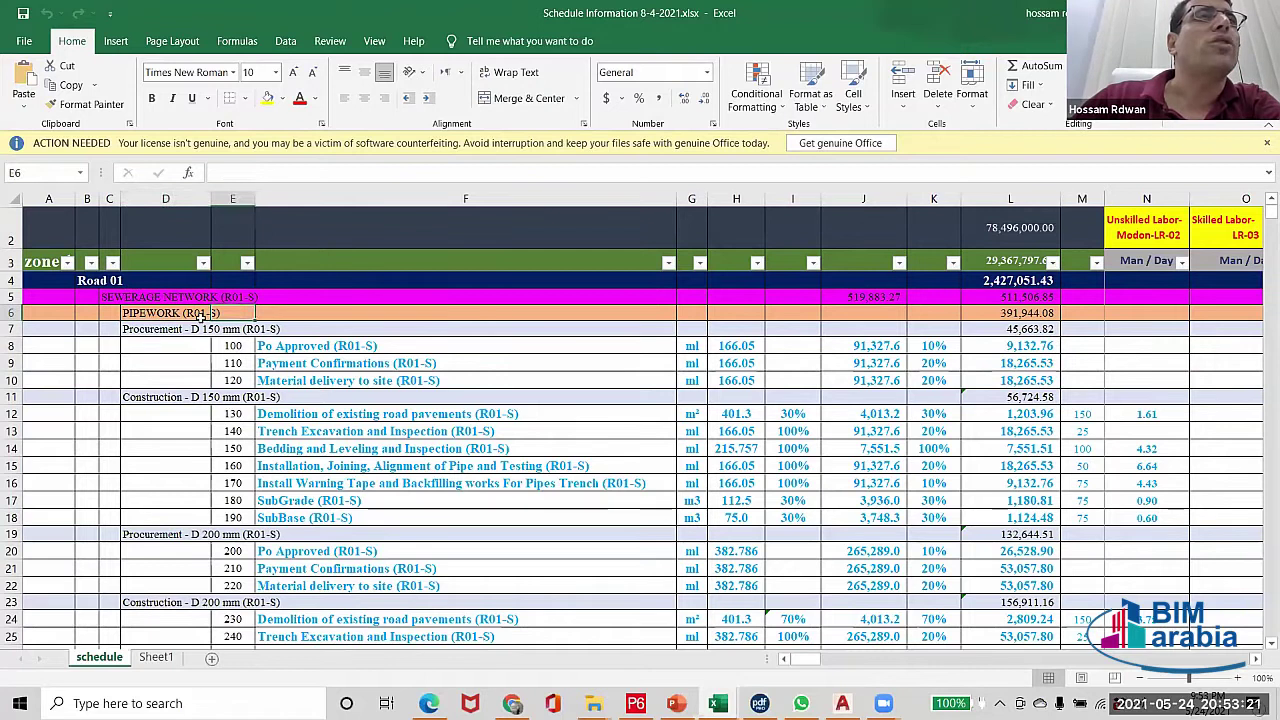
click(128, 313)
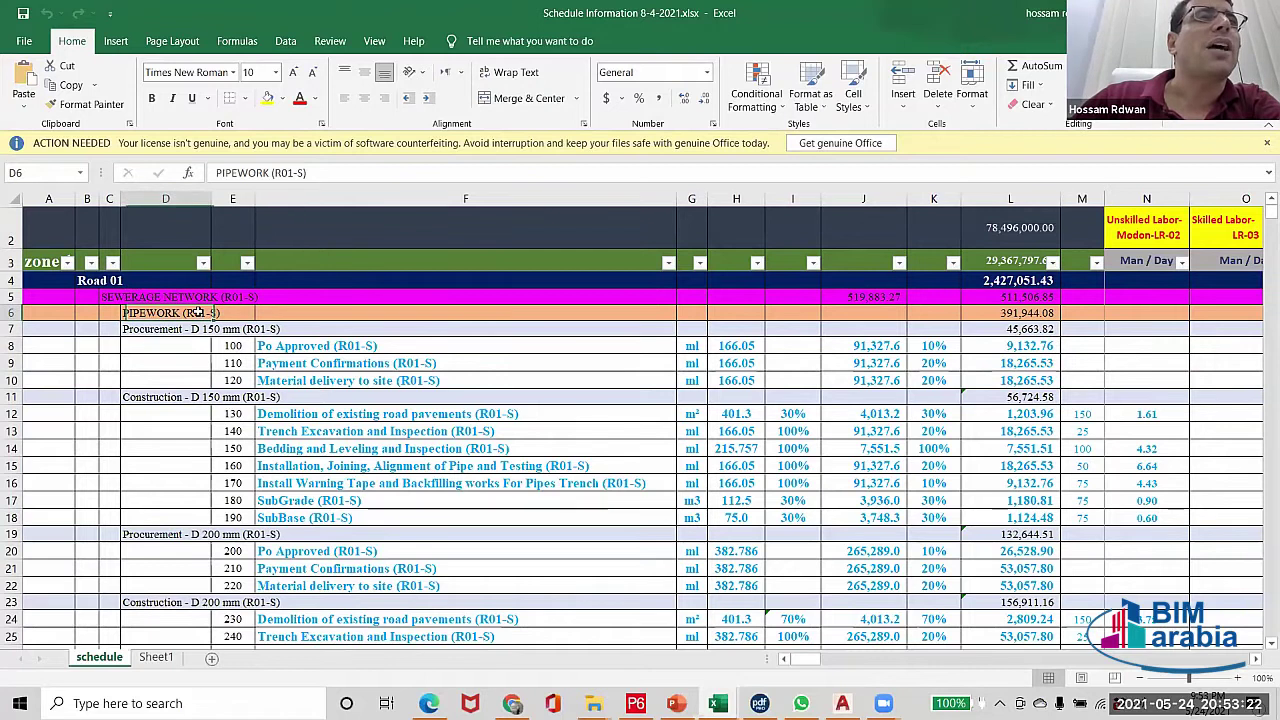
click(138, 329)
drag(140, 327, 275, 330)
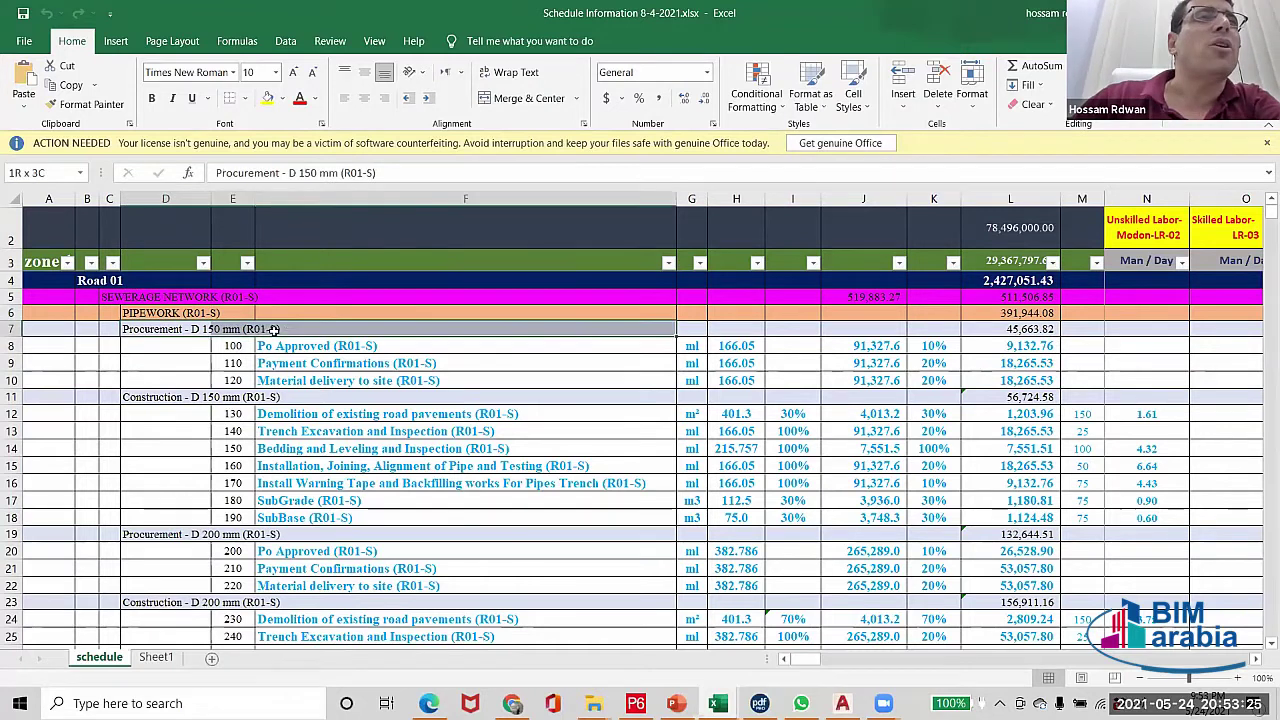
click(170, 330)
- Examine the Construction - D 150 mm (R01-S) group, including the pipe installation, joining, alignment and testing activity
click(139, 396)
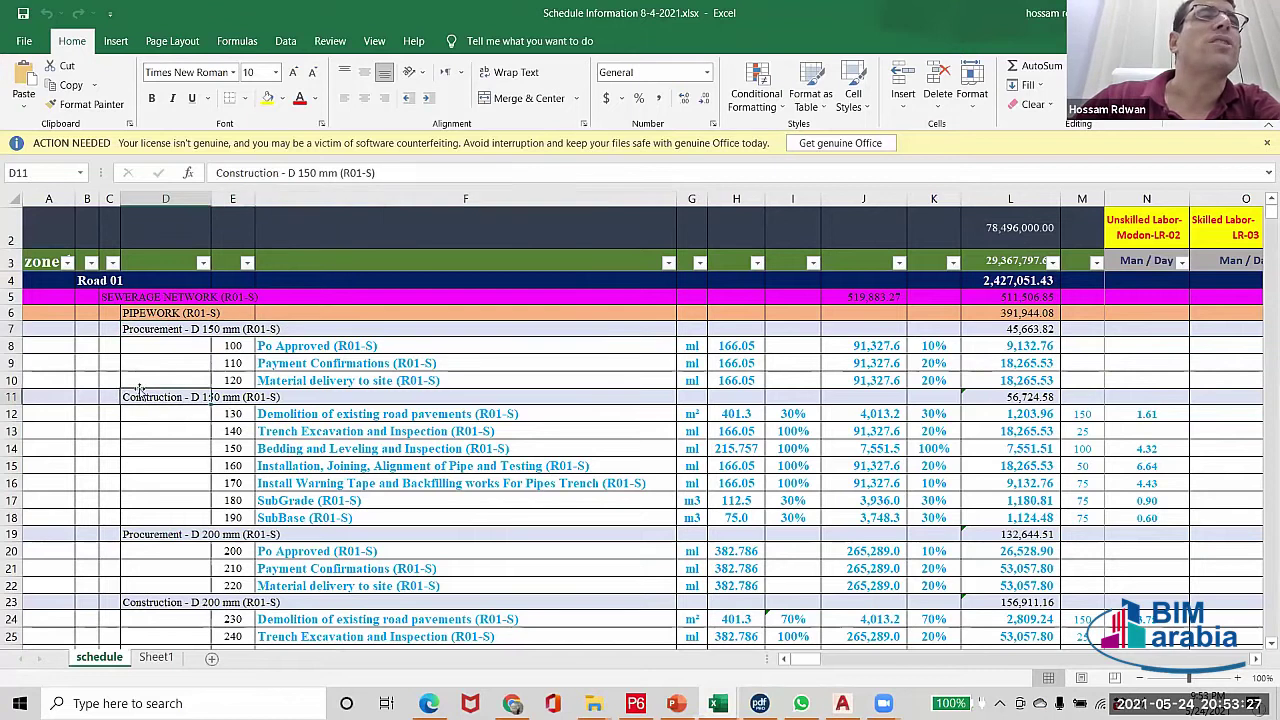
click(328, 465)
scroll(340, 490, down, 1)
scroll(340, 490, up, 1)
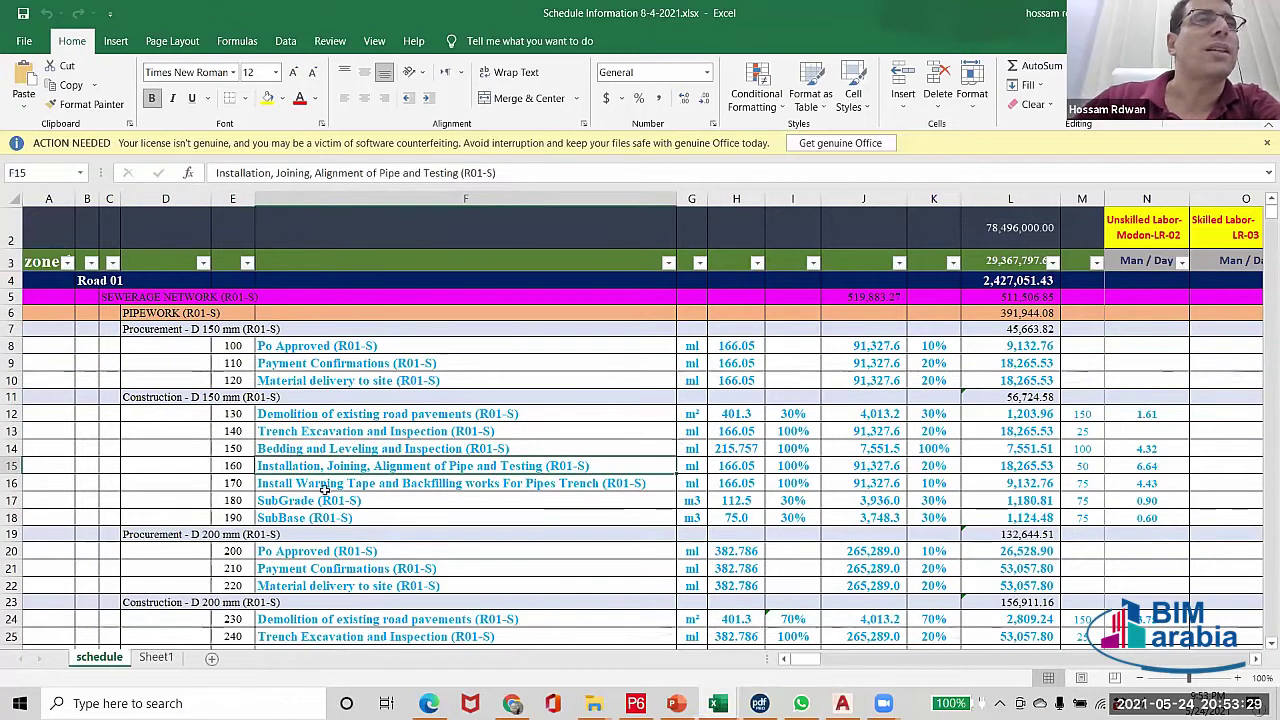
click(178, 399)
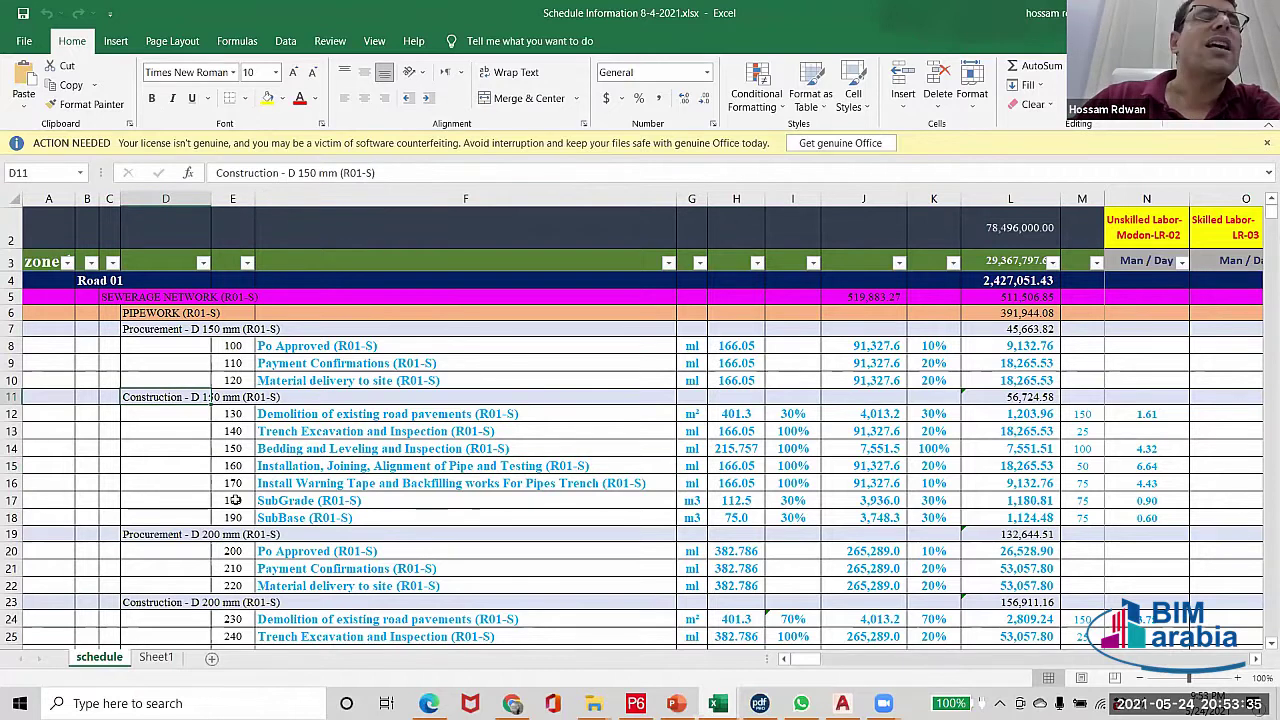
scroll(234, 499, down, 1)
scroll(195, 508, up, 1)
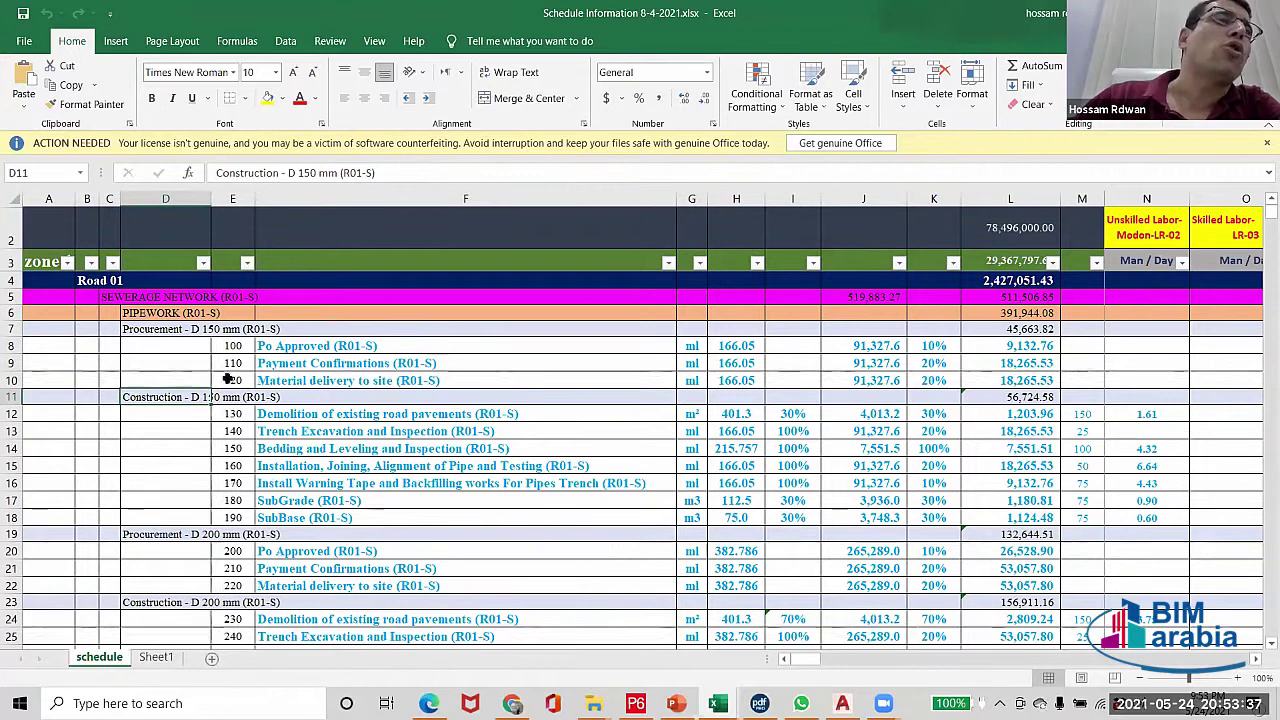
- Select the Procurement - D 200 mm (R01-S) heading and review Road 01's networks down to the R01-W pipes and fittings procurement
click(137, 532)
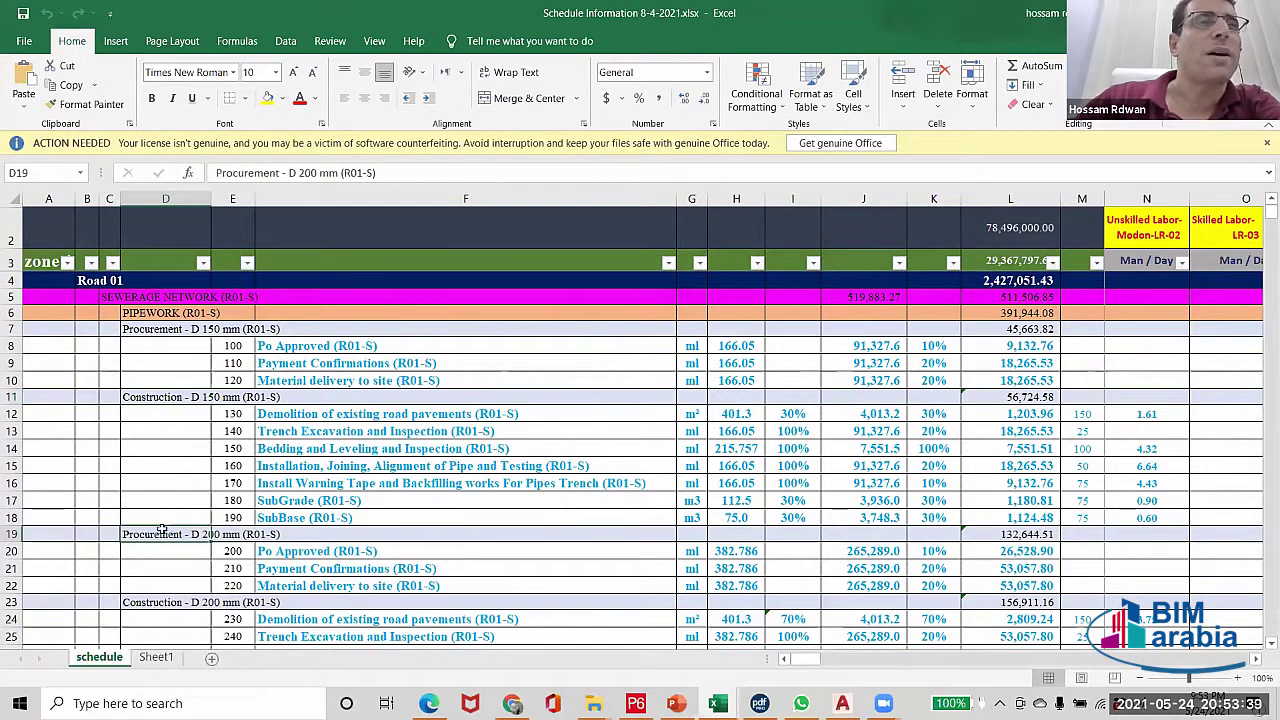
scroll(370, 570, down, 13)
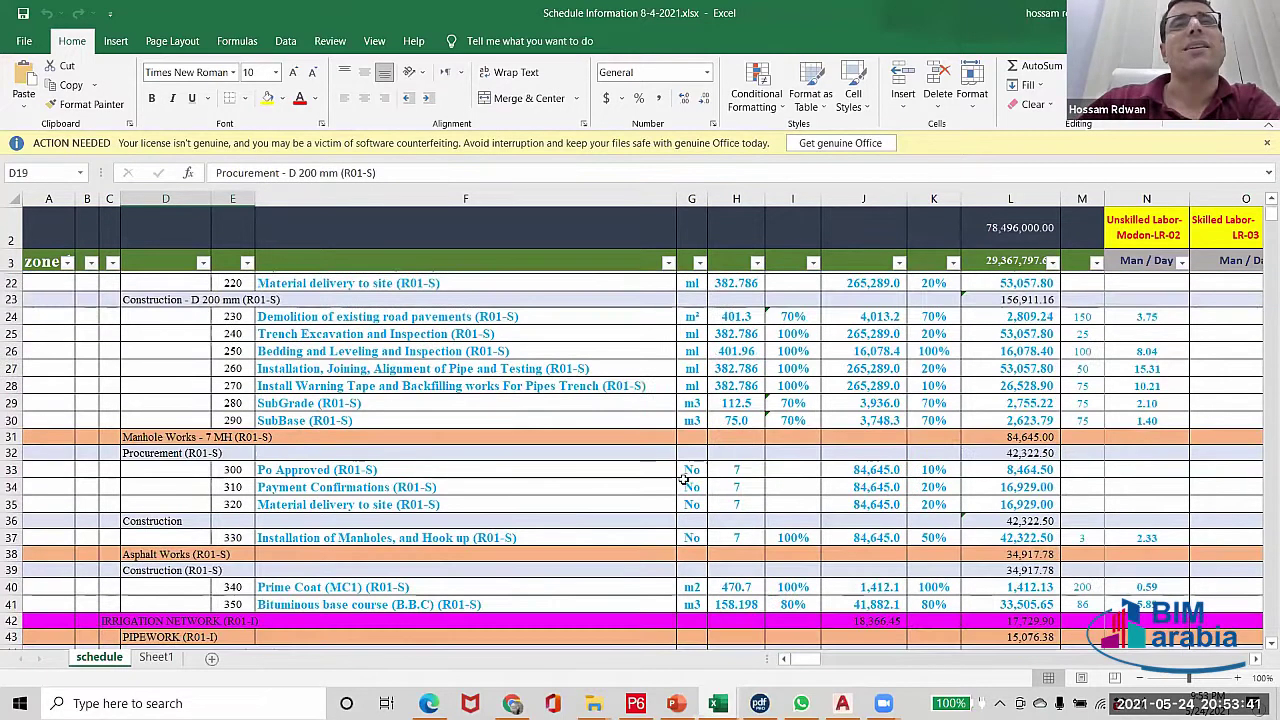
scroll(818, 507, down, 19)
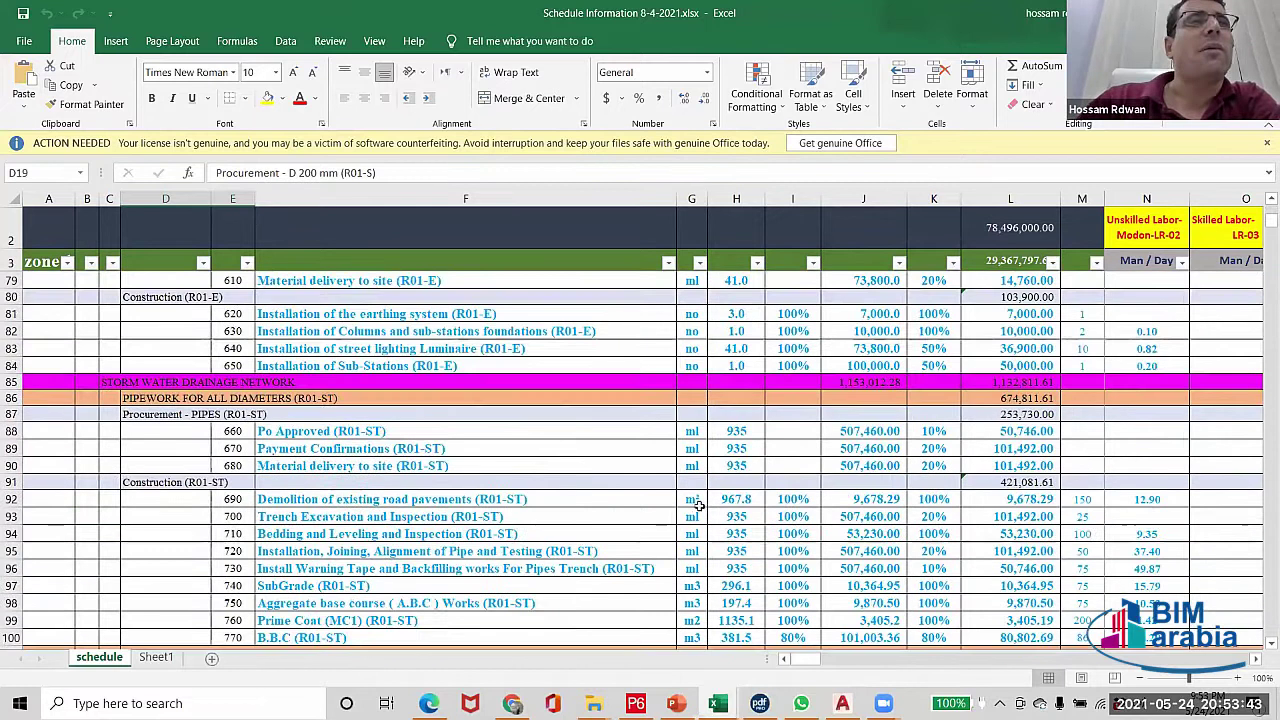
scroll(619, 506, down, 3)
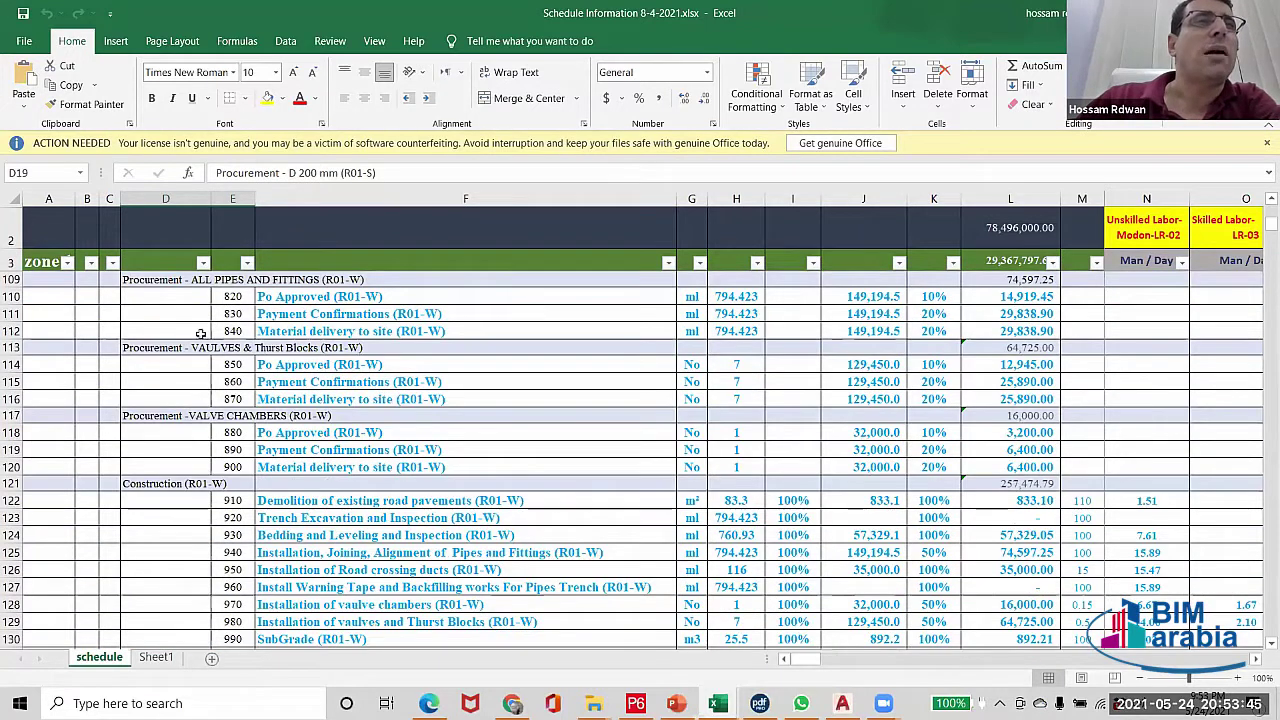
- Review the R01-W valves and thrust blocks, valve chambers, and construction headings, and continue to Road 02's sewerage network
click(125, 347)
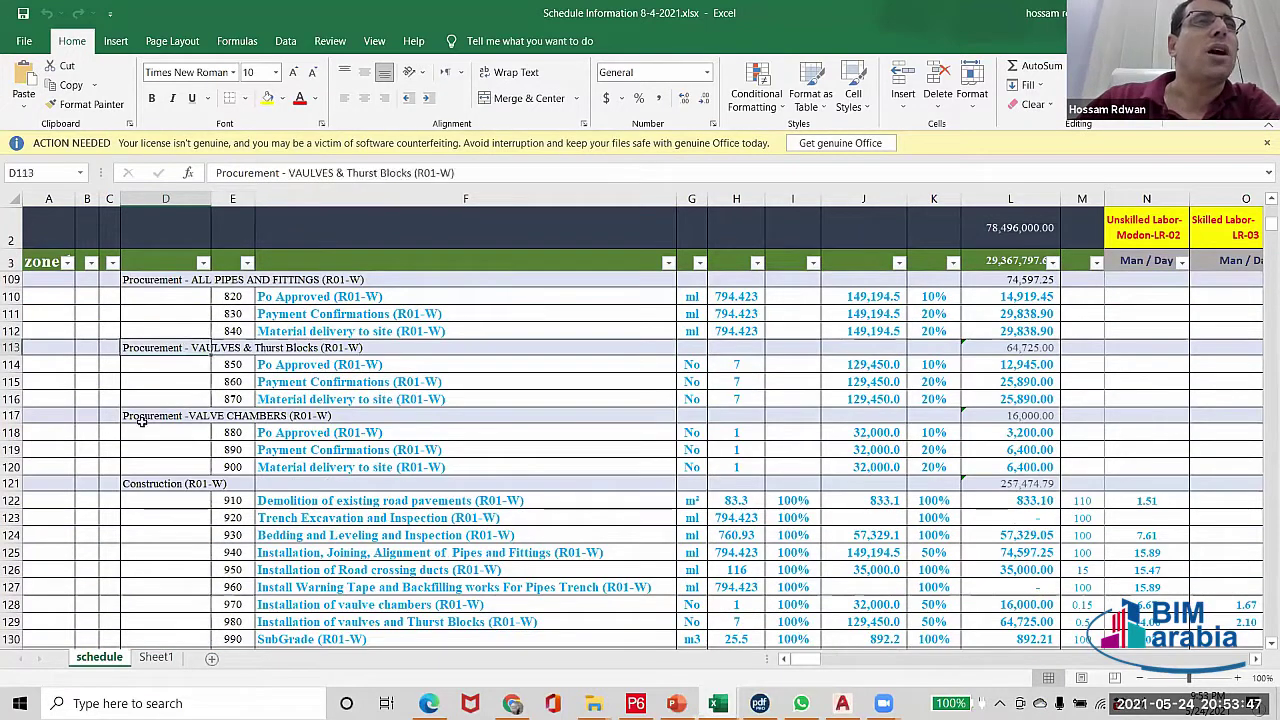
click(142, 418)
click(142, 483)
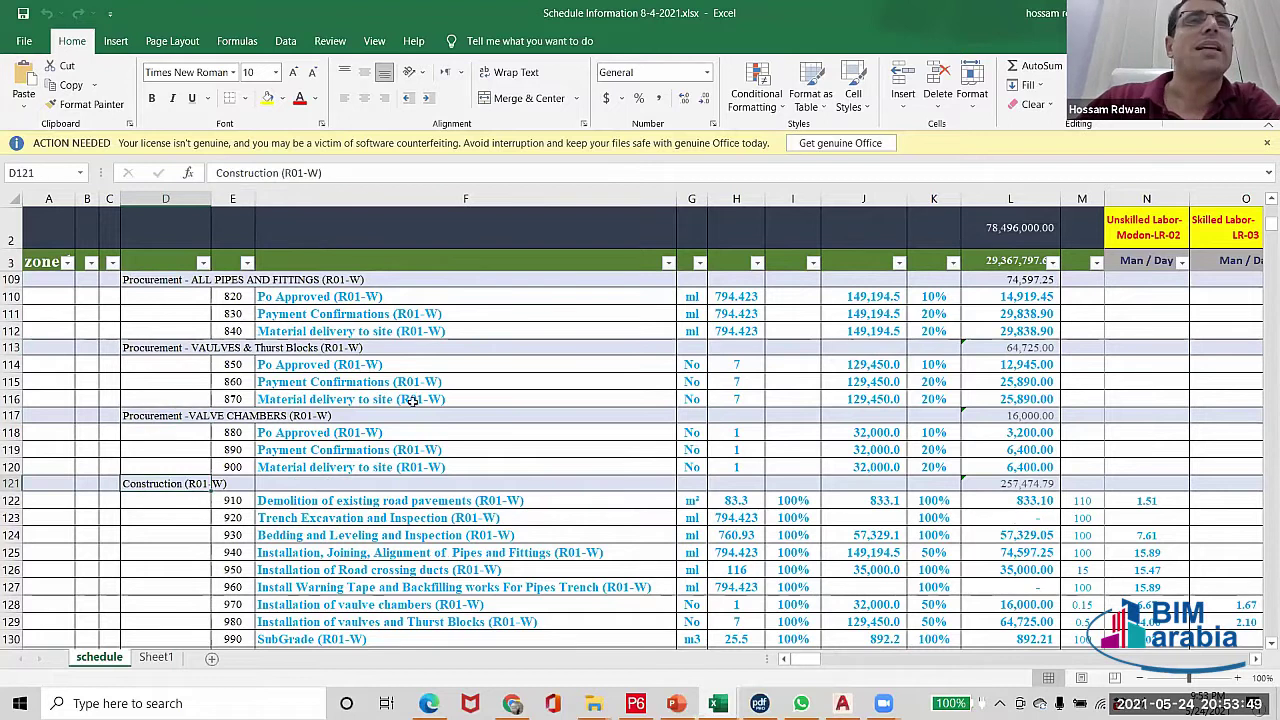
scroll(435, 440, down, 6)
scroll(435, 440, down, 5)
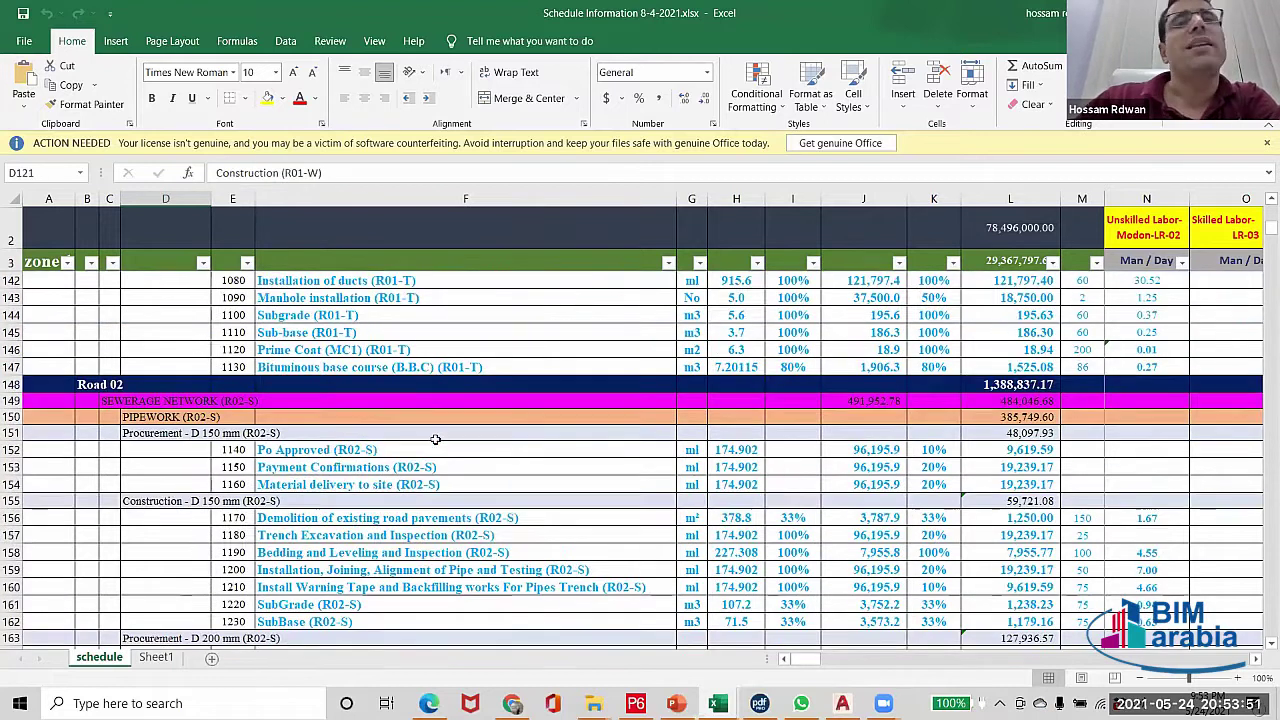
- Review Road 02's sewerage pipework rows from the D 150 mm procurement down to the D 200 mm construction group
mouse_move(594, 703)
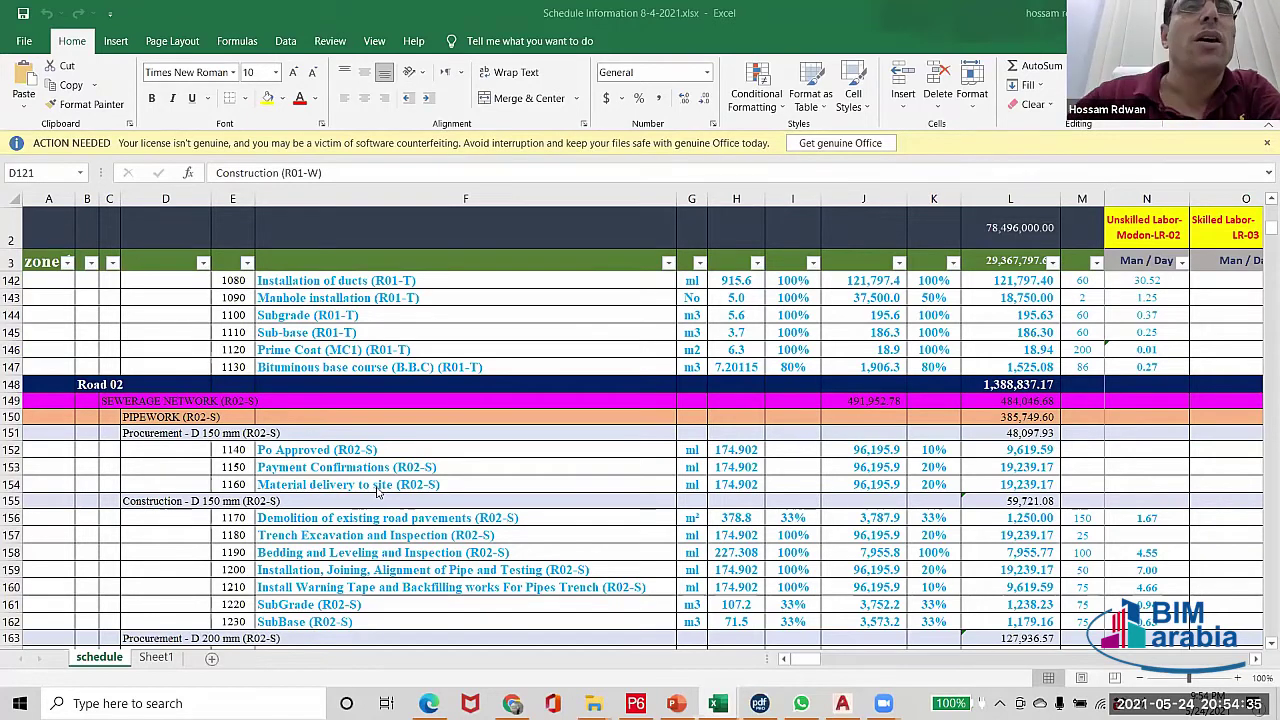
scroll(443, 432, down, 3)
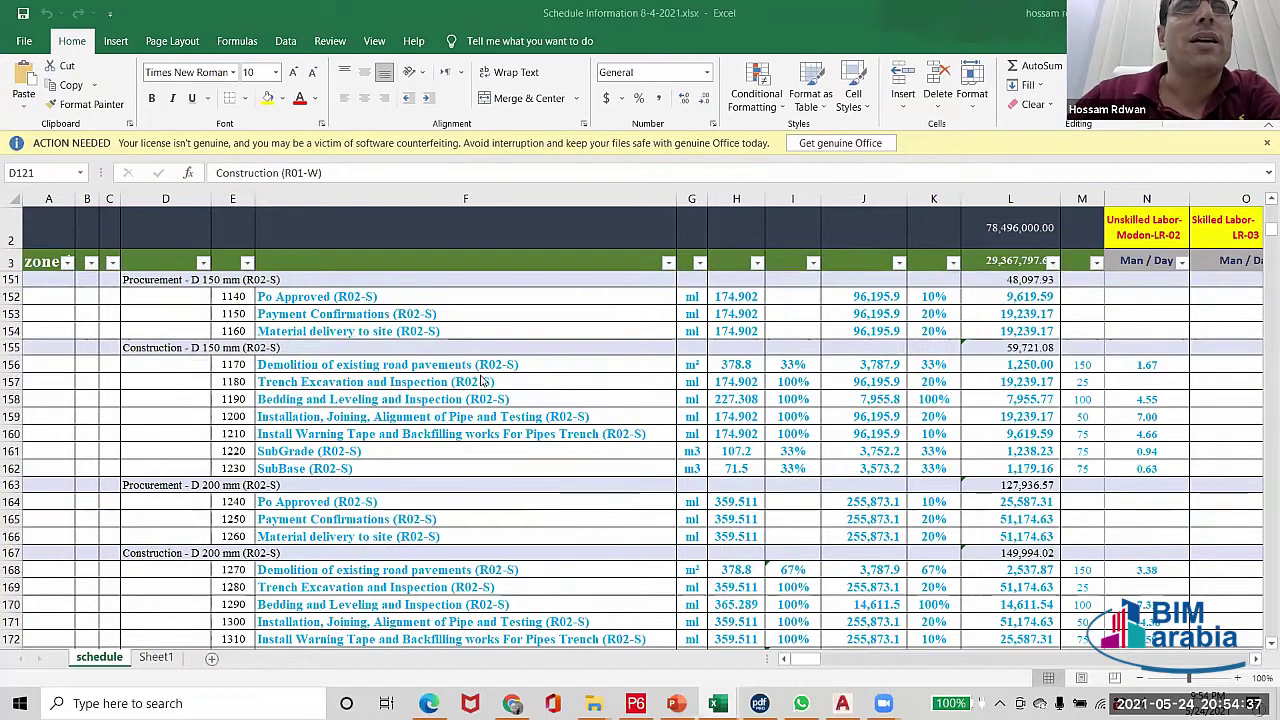
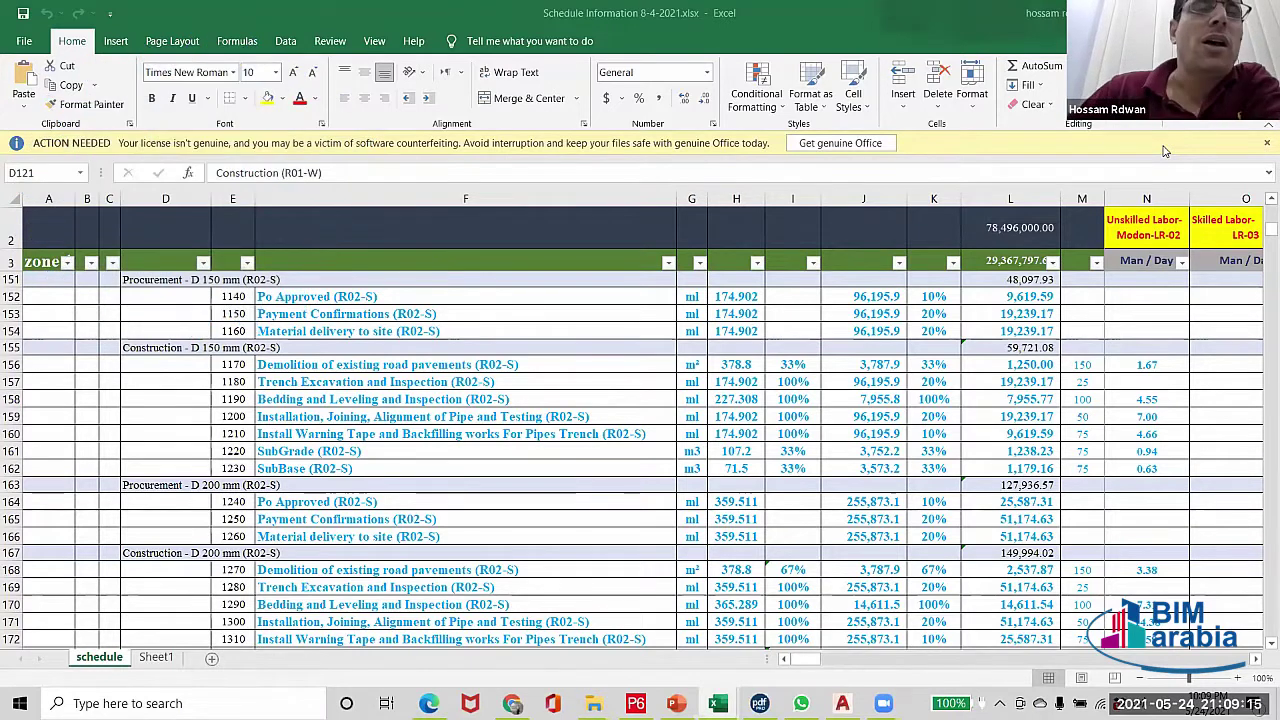
- Switch to File Explorer and open the FIDIC folder inside the Claim folder on the General (G:) drive
mouse_move(600, 700)
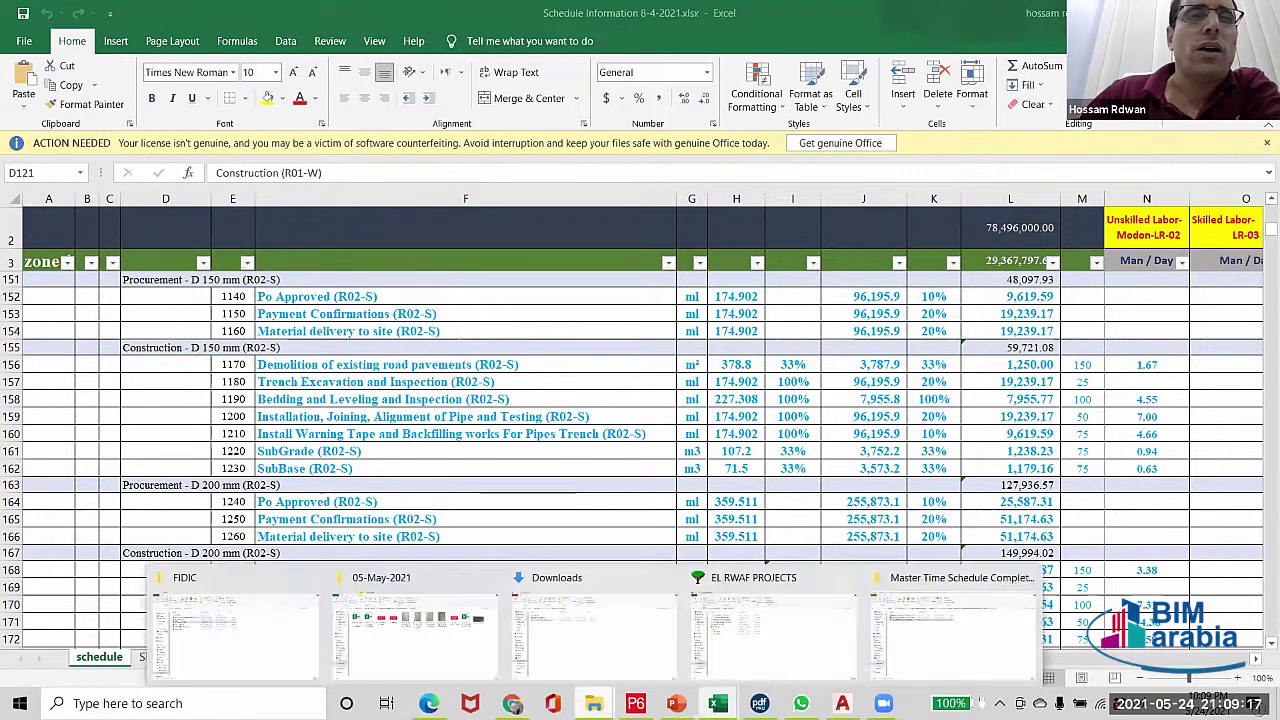
click(925, 634)
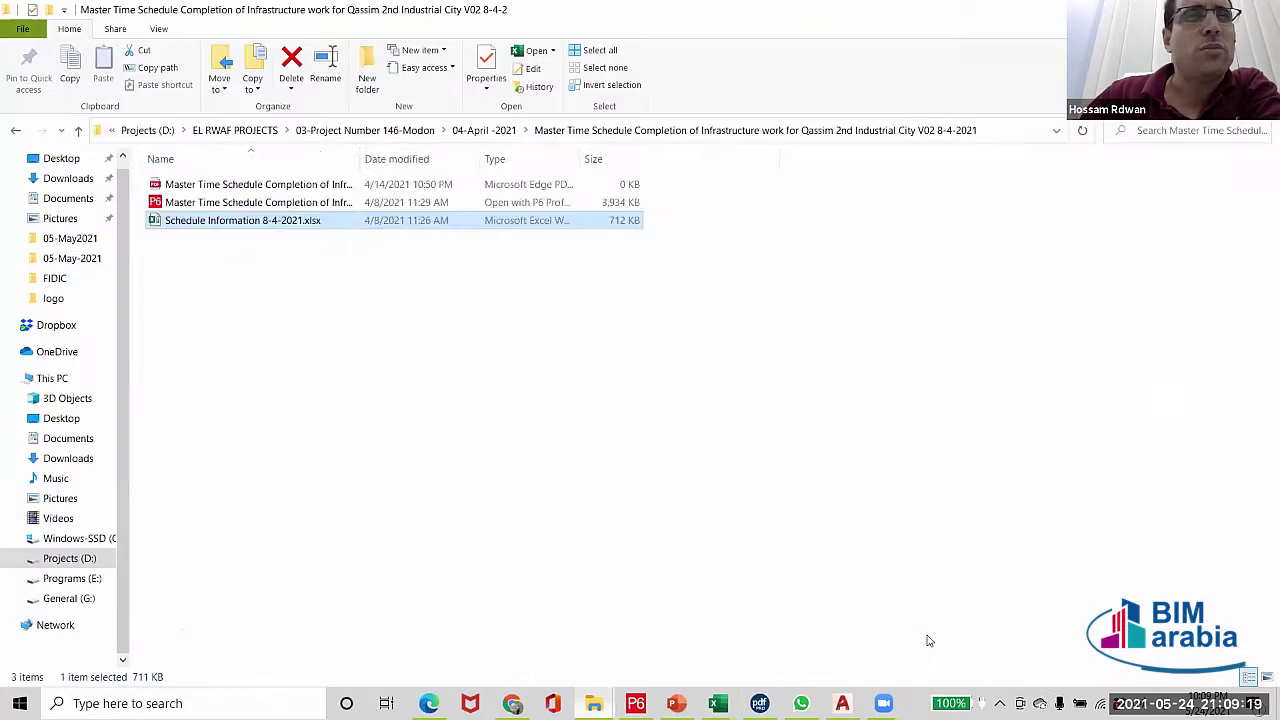
click(18, 131)
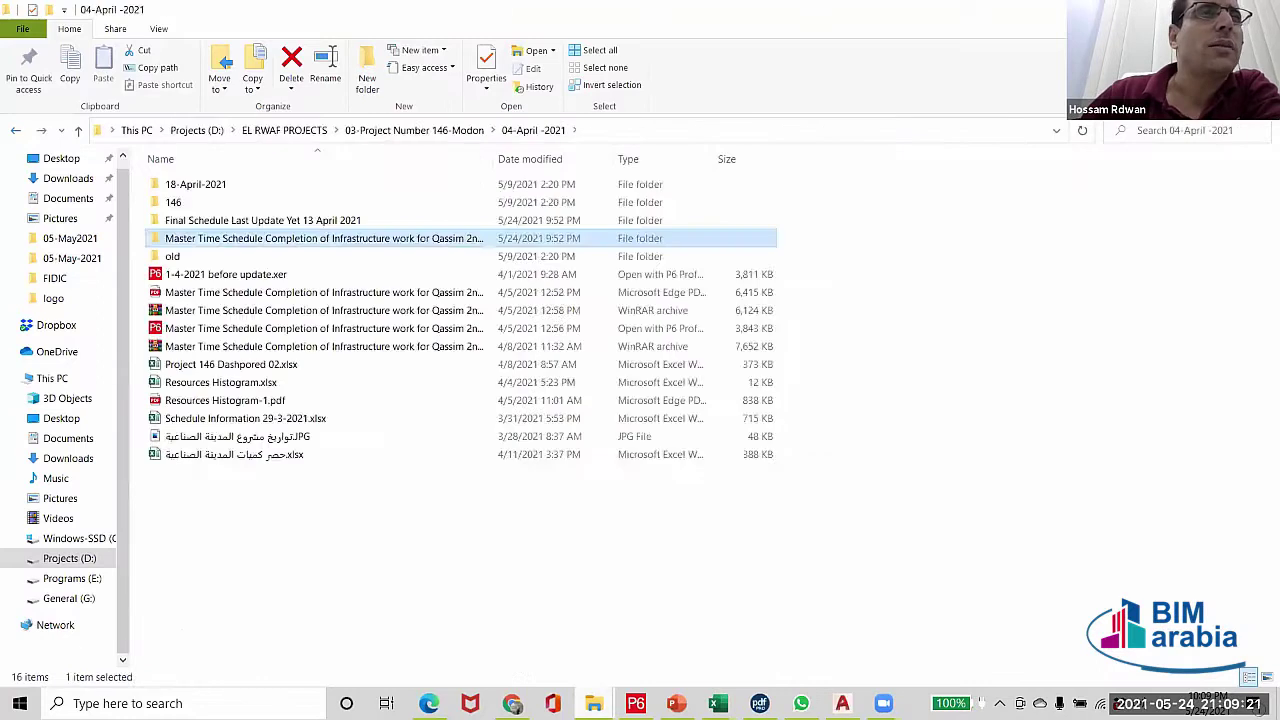
click(72, 599)
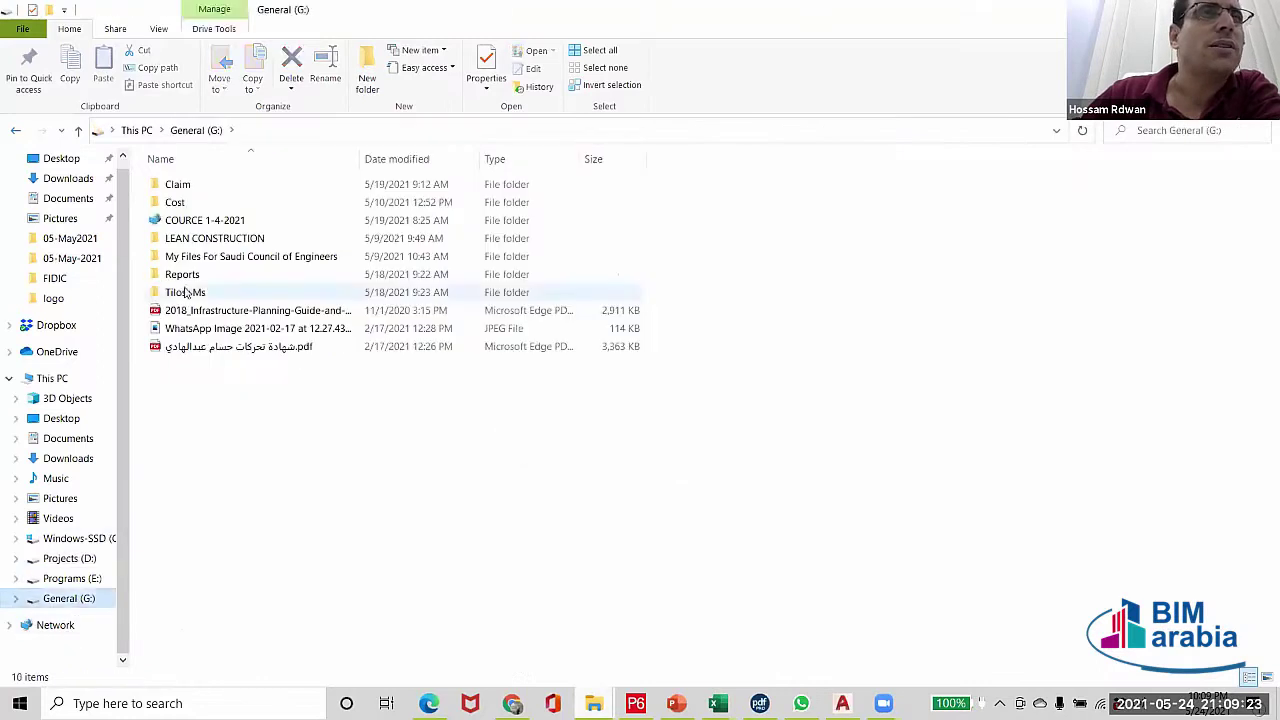
double_click(177, 184)
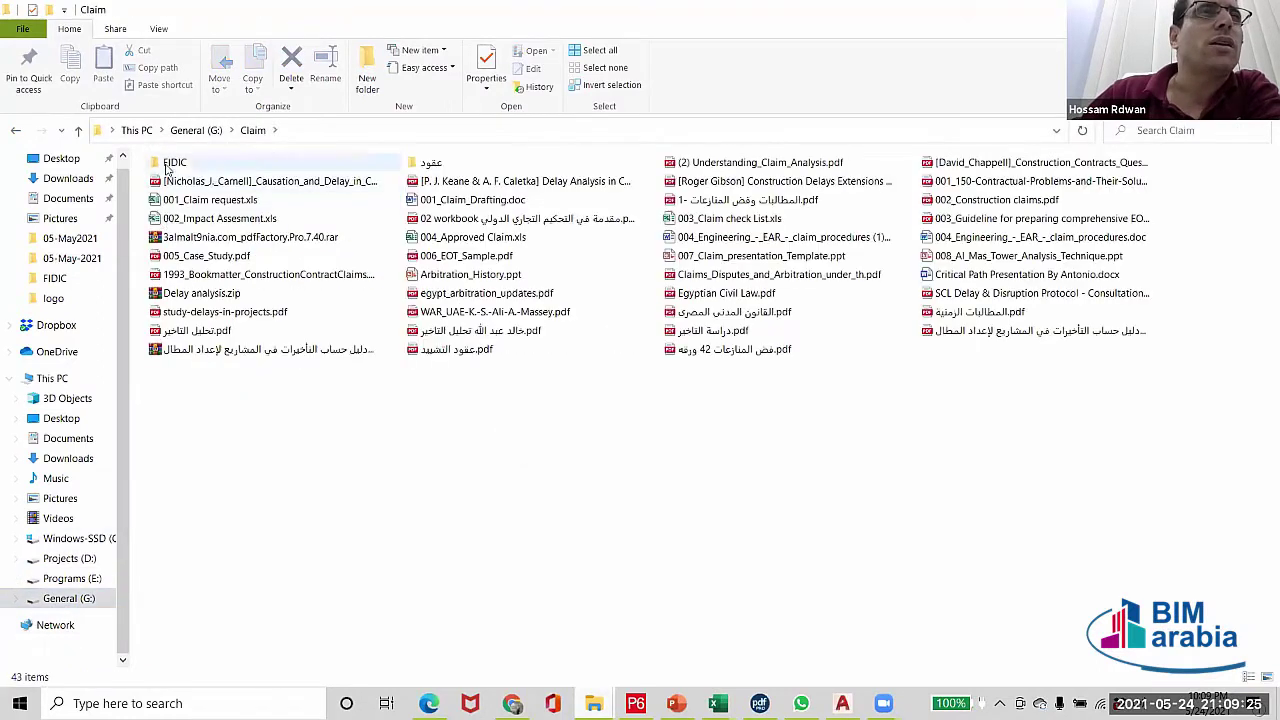
double_click(170, 163)
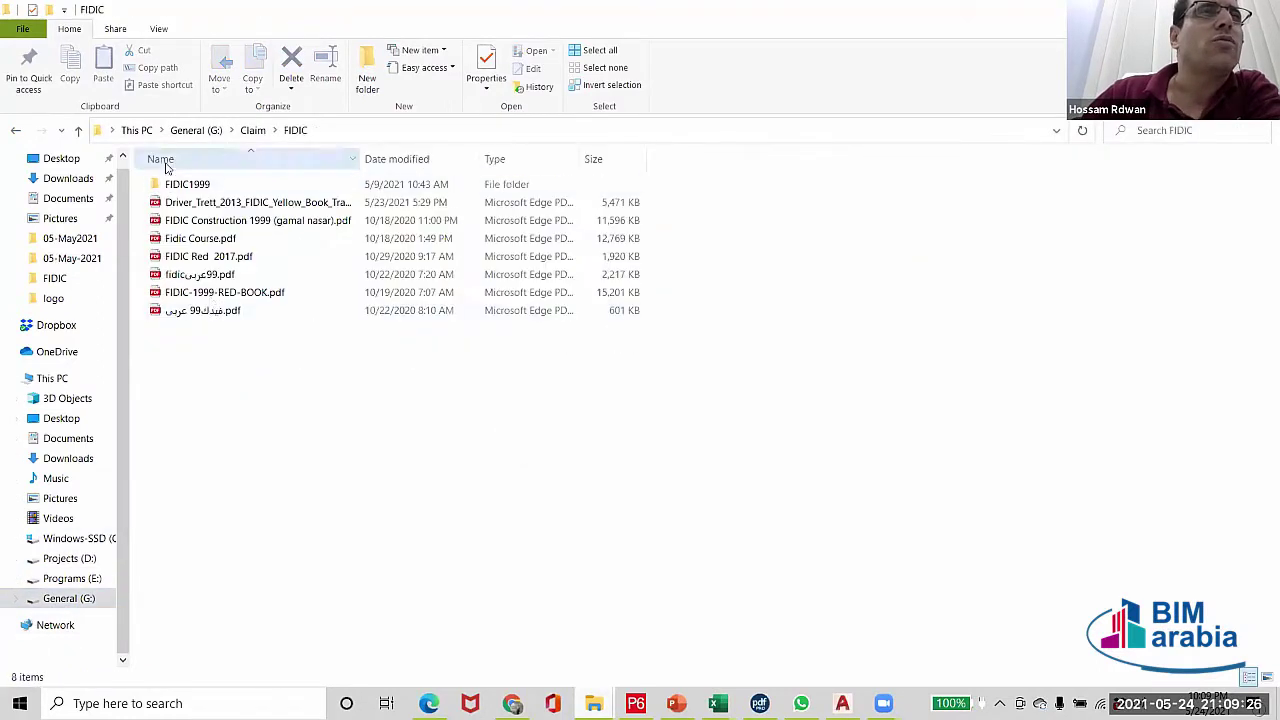
- Open FIDIC Red 2017.pdf from the FIDIC folder and bring it up in Microsoft Edge
click(210, 257)
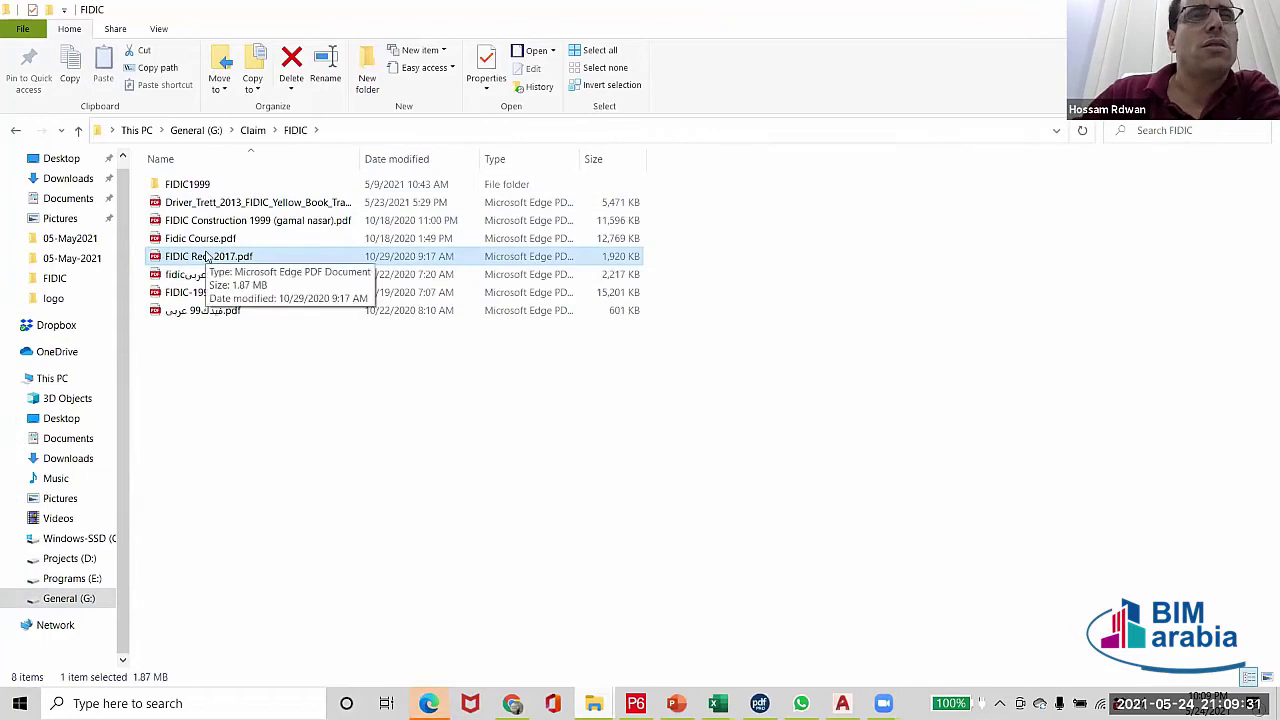
mouse_move(430, 702)
click(458, 630)
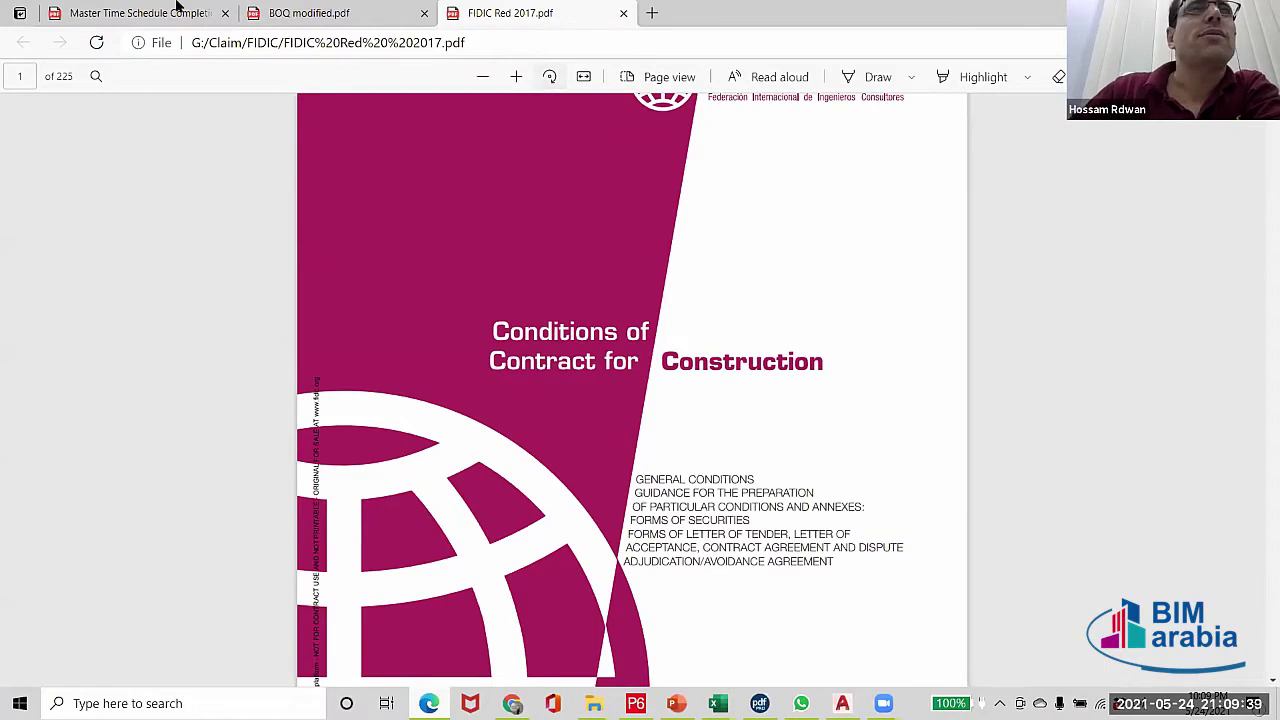
- Enlarge the PDF, go to page 120 and trace Clause 20.2 back to Sub-Clause 20.2.1 on page 117
click(516, 77)
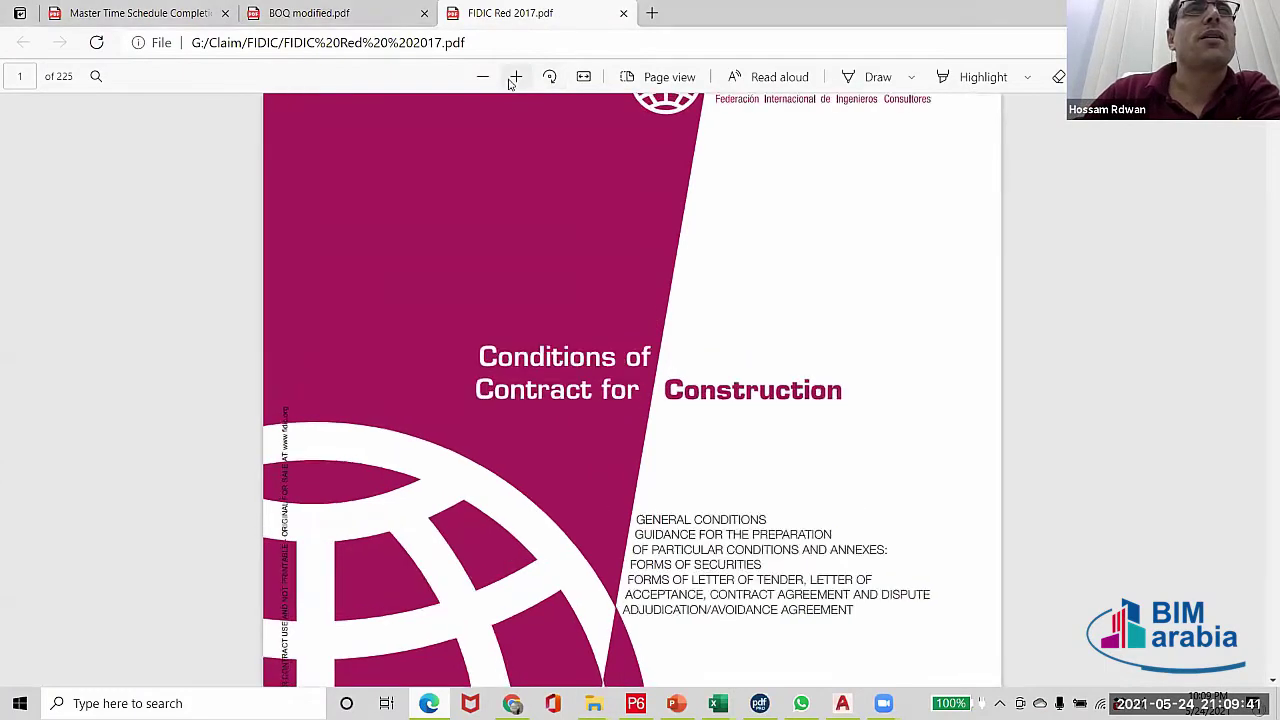
click(10, 77)
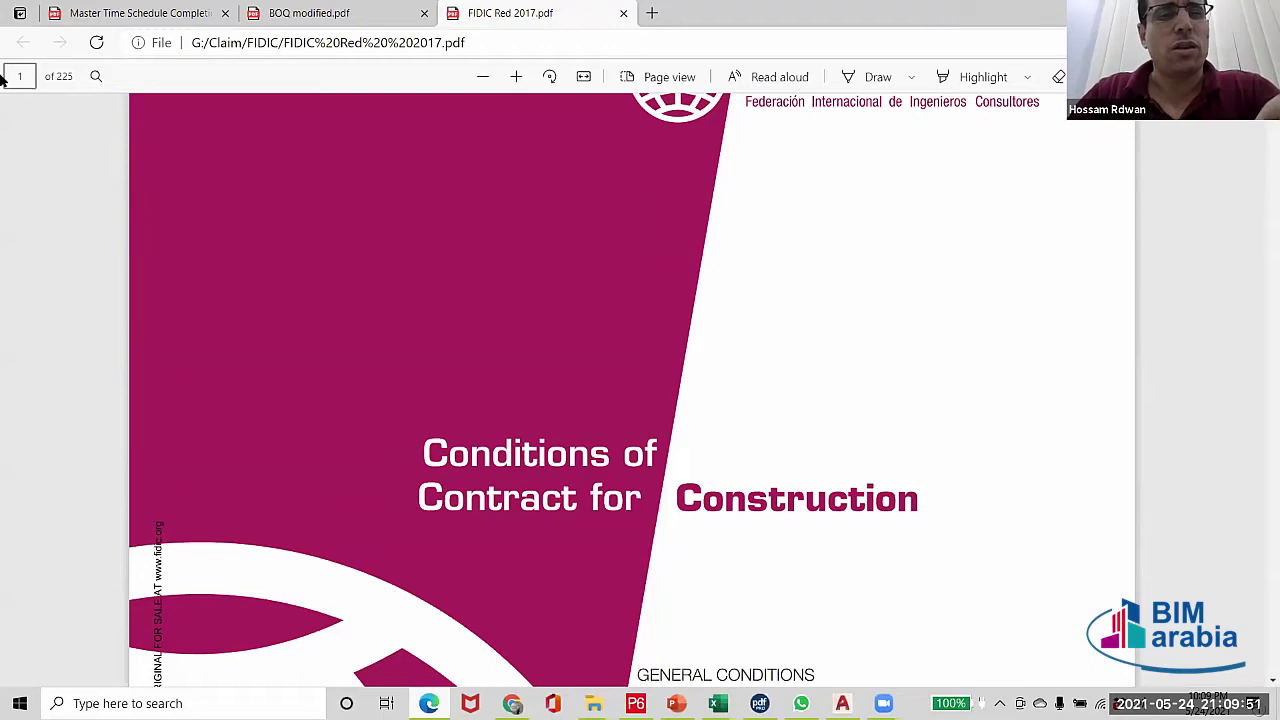
text(120)
key(Return)
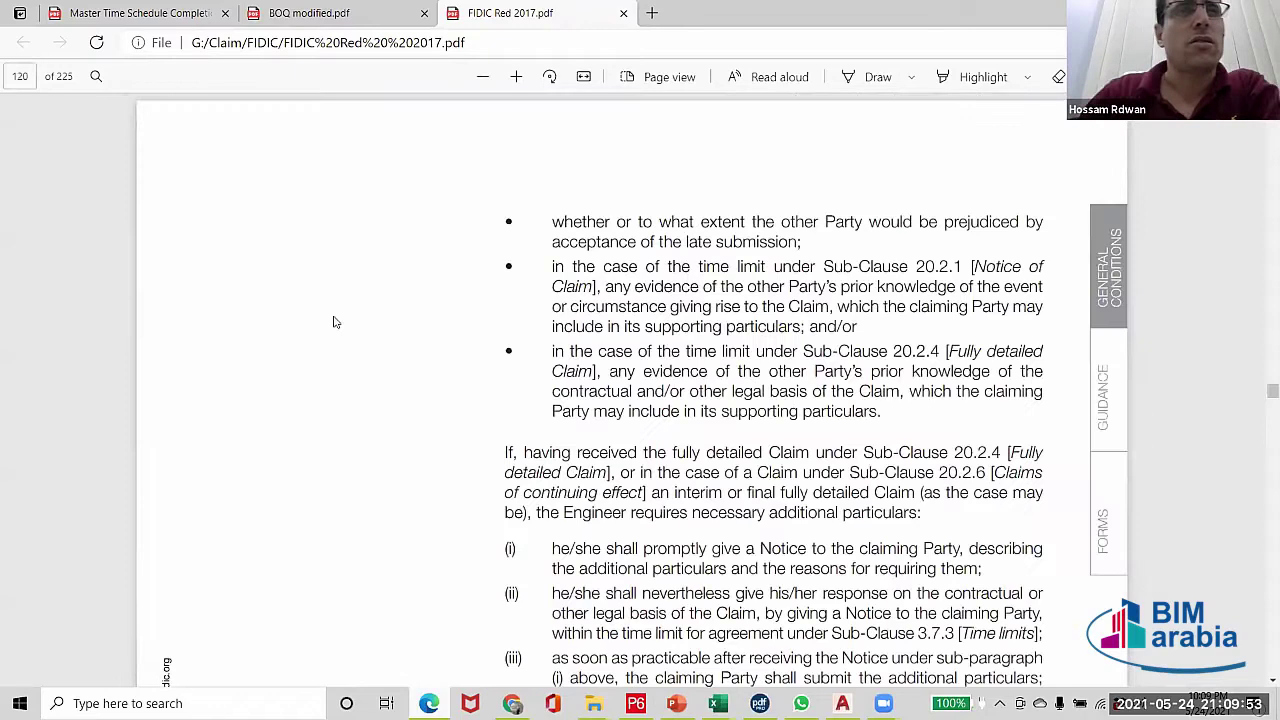
scroll(360, 300, down, 10)
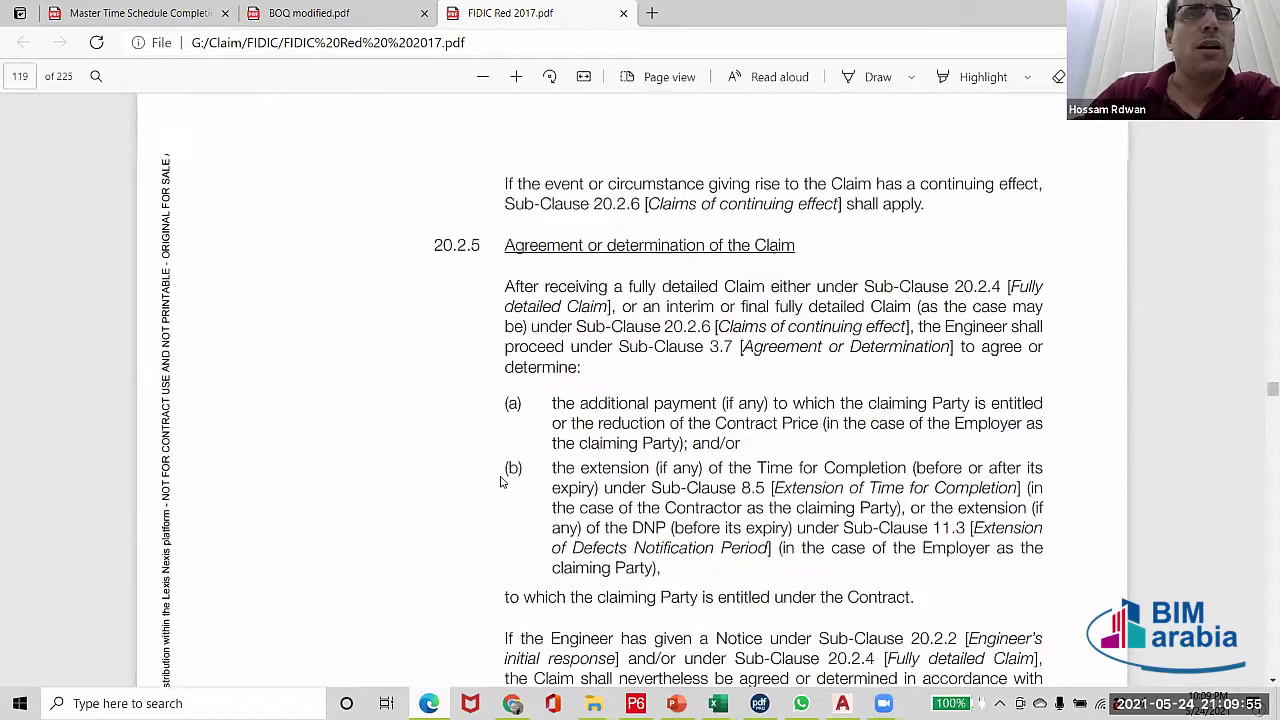
scroll(502, 482, up, 10)
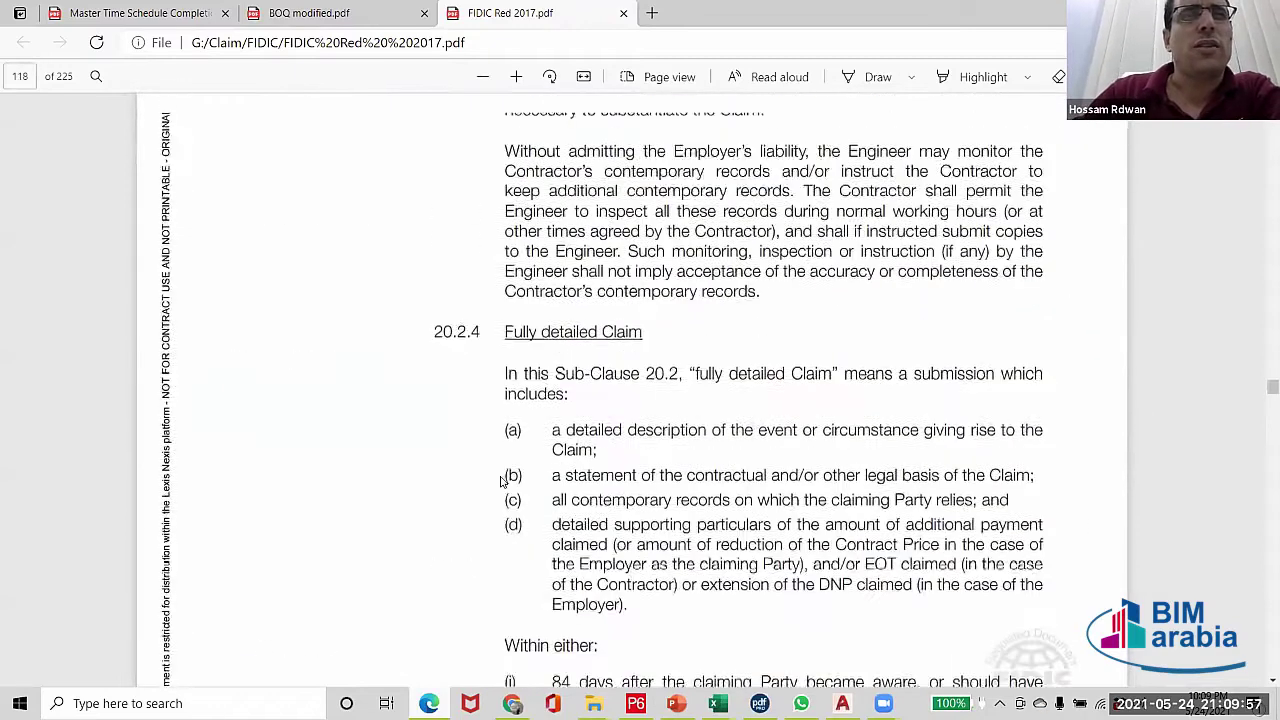
scroll(502, 482, up, 8)
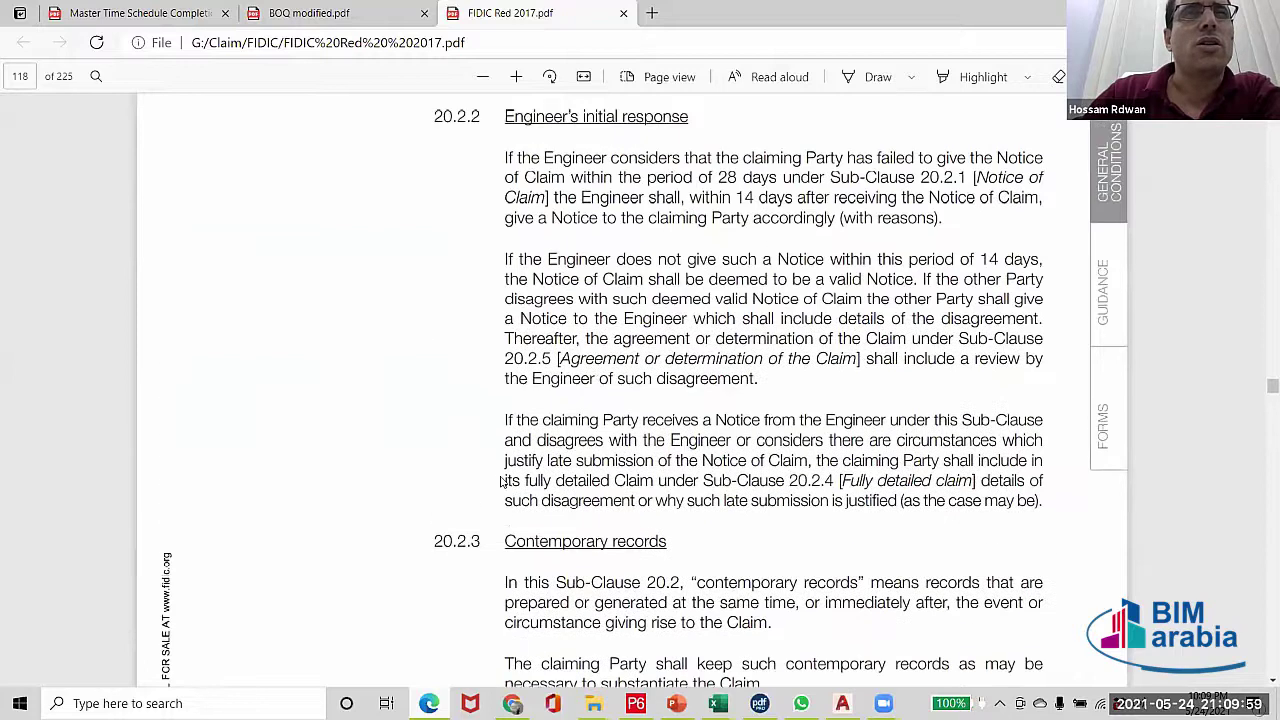
scroll(502, 482, up, 8)
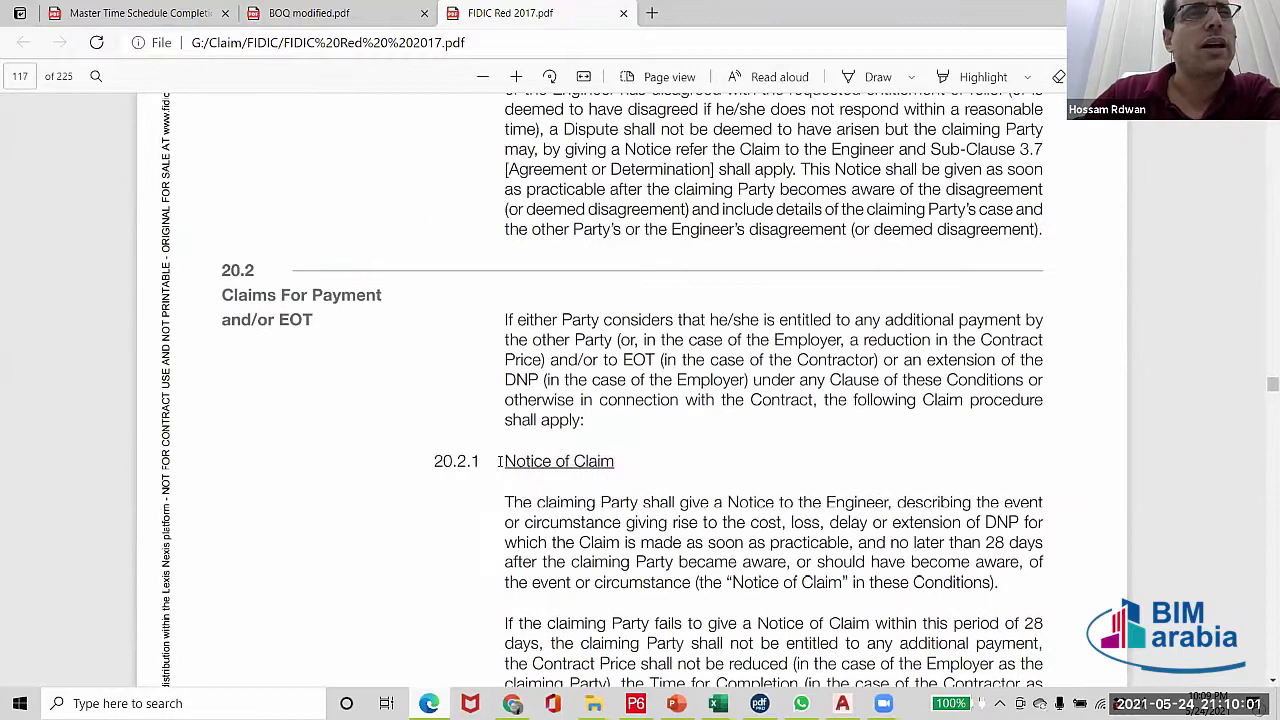
- Point out the Notice of Claim heading by selecting its text, and review Sub-Clause 20.2.1 through the end of page 117
drag(499, 461, 616, 462)
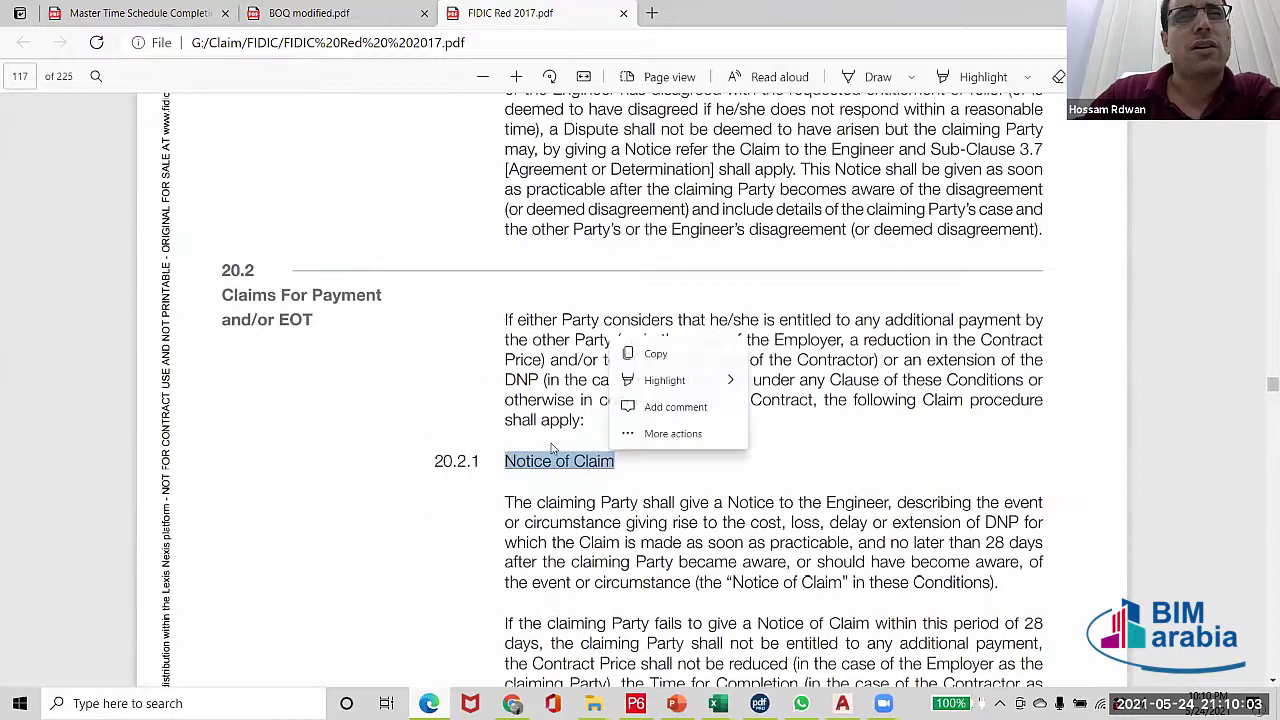
click(423, 386)
click(412, 408)
scroll(412, 404, down, 5)
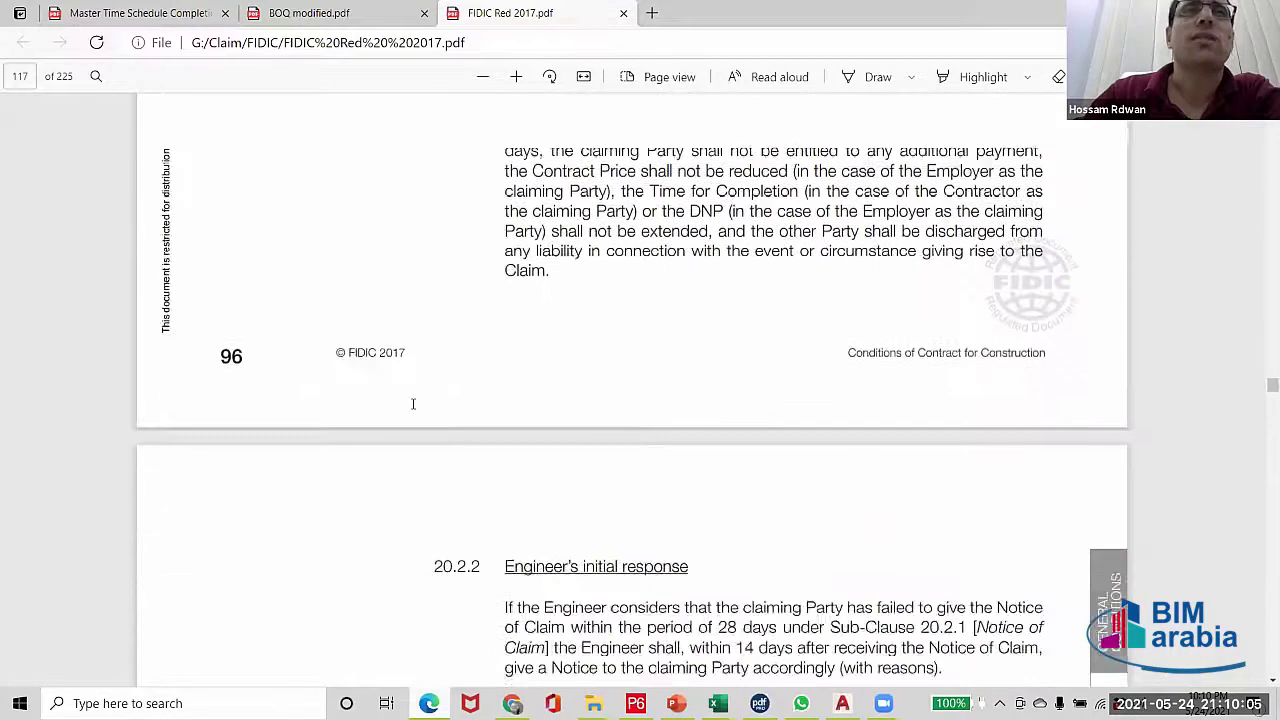
scroll(289, 477, up, 5)
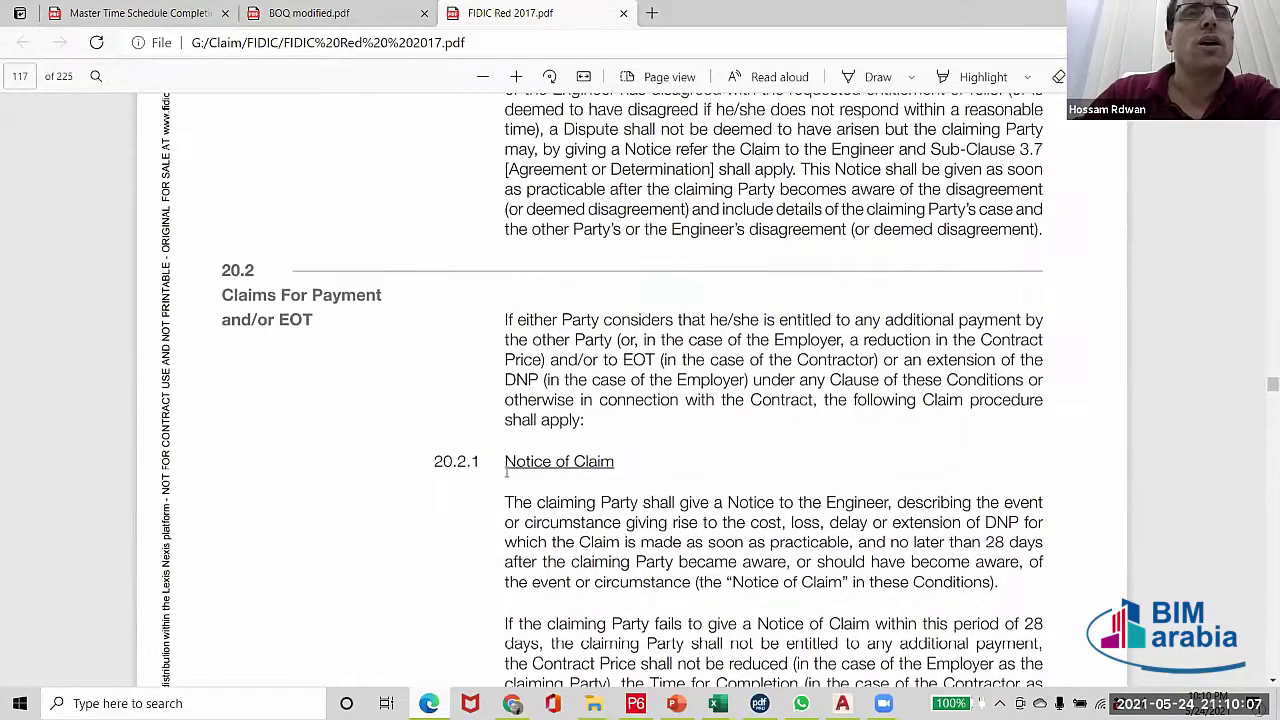
scroll(507, 474, down, 2)
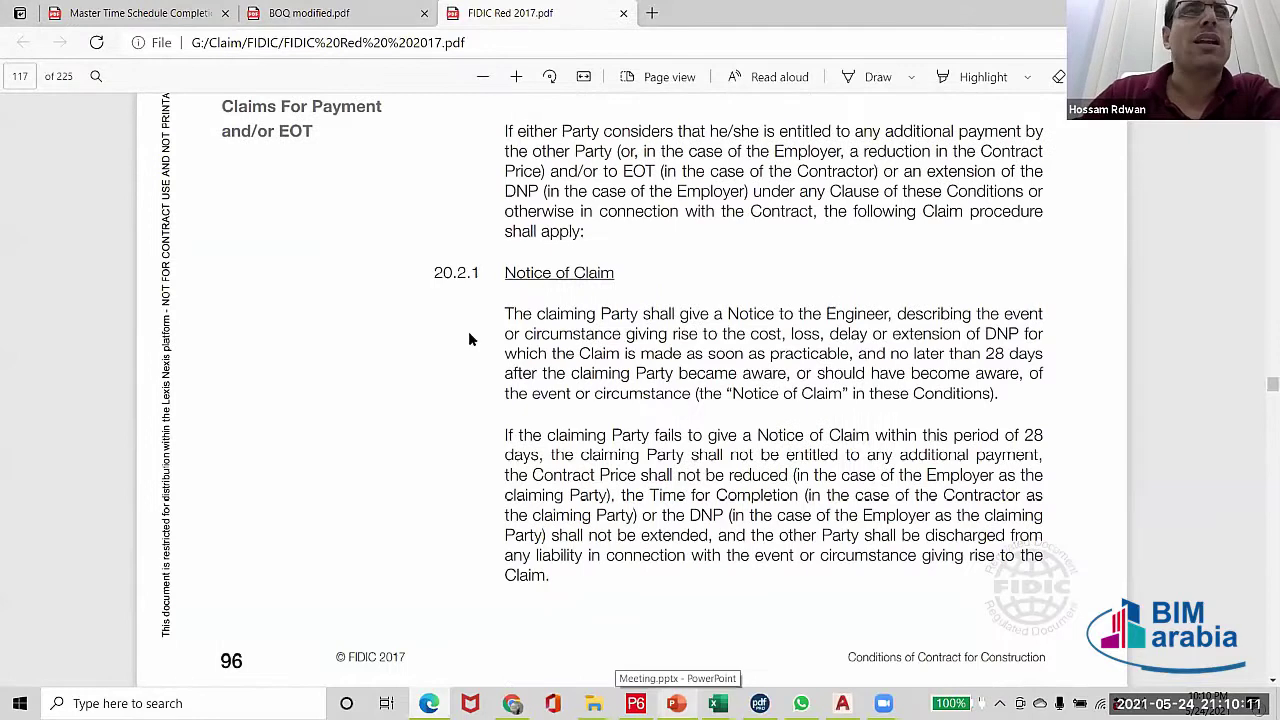
- Enlarge Sub-Clause 20.2.1 and mark its opening lines on giving the Engineer a Notice by selecting them, then clear the selection
click(514, 78)
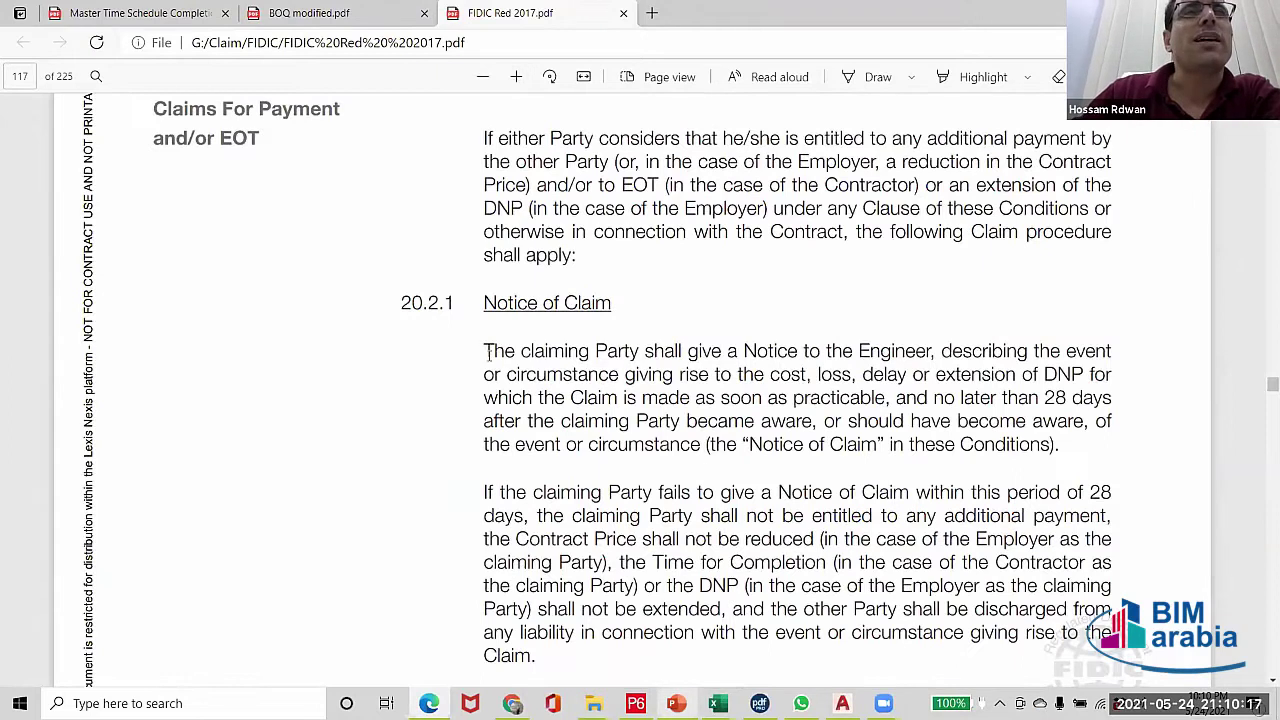
drag(487, 352, 1040, 372)
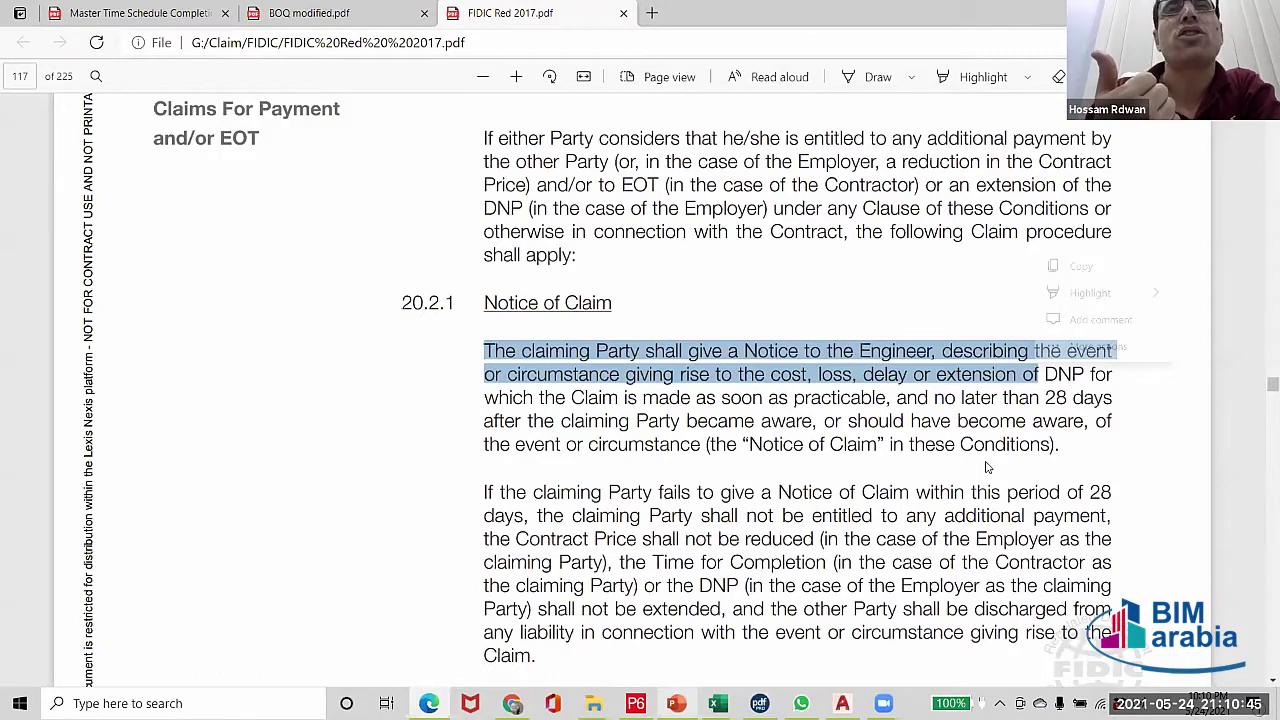
click(741, 467)
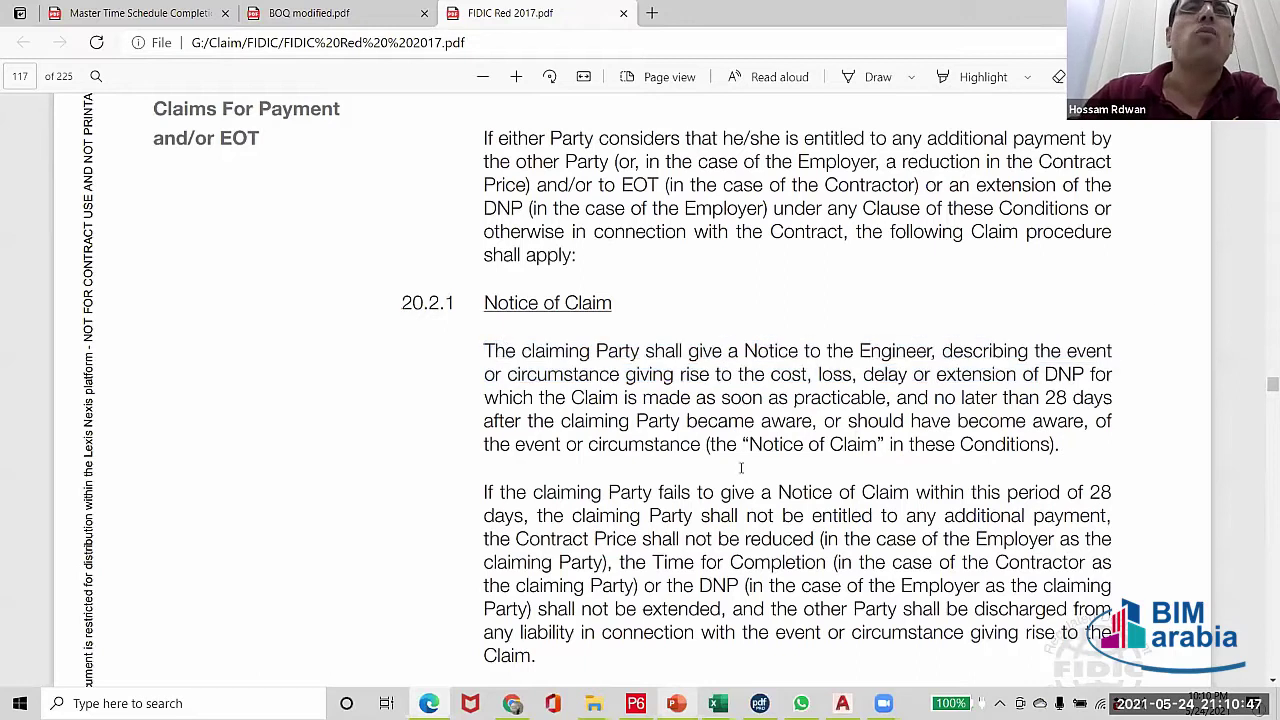